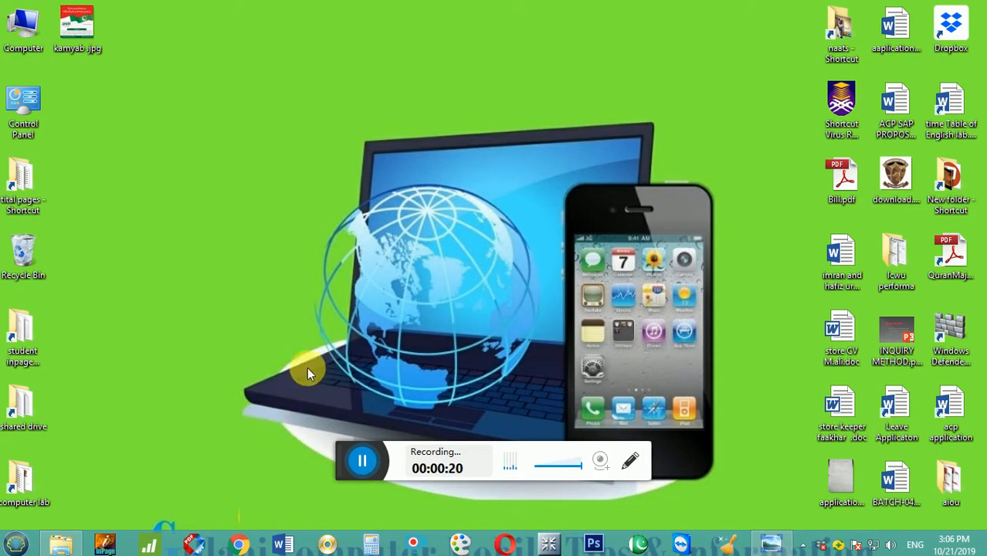
In Chrome, search Google for "kamyab jawan" and open the Bank of Khyber result for the Prime Minister's Kamyab Jawan Scheme
{"action": "left_click", "coordinate": [238, 545]}
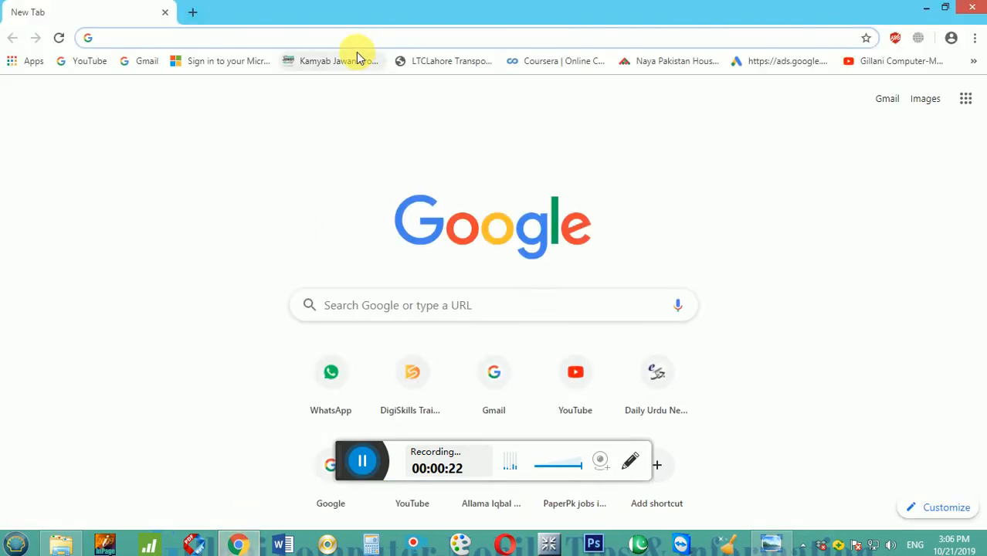
{"action": "type", "text": "kamyab jawan"}
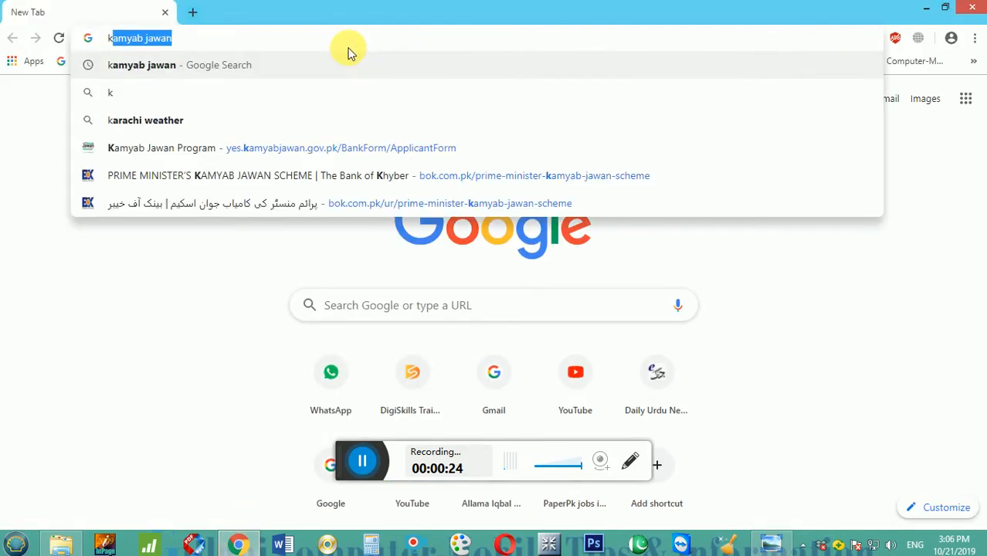
{"action": "key", "text": "Return"}
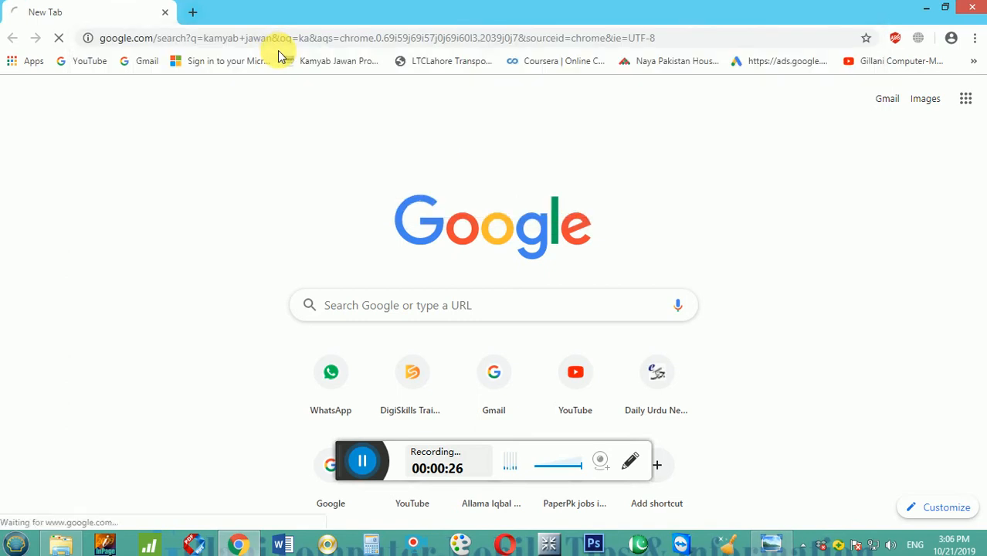
{"action": "scroll", "coordinate": [325, 274], "scroll_direction": "down", "scroll_amount": 2}
{"action": "scroll", "coordinate": [322, 277], "scroll_direction": "down", "scroll_amount": 5}
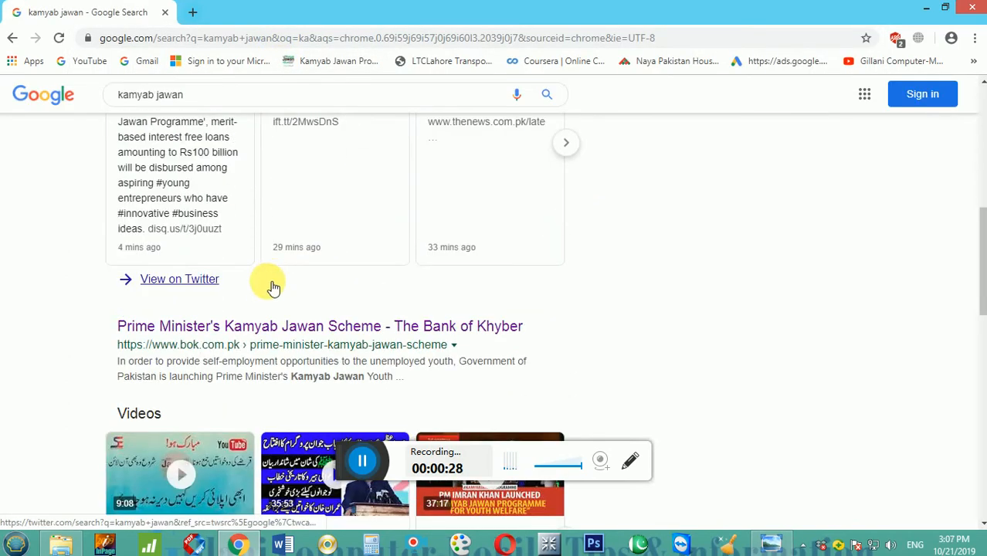
{"action": "left_click", "coordinate": [262, 325]}
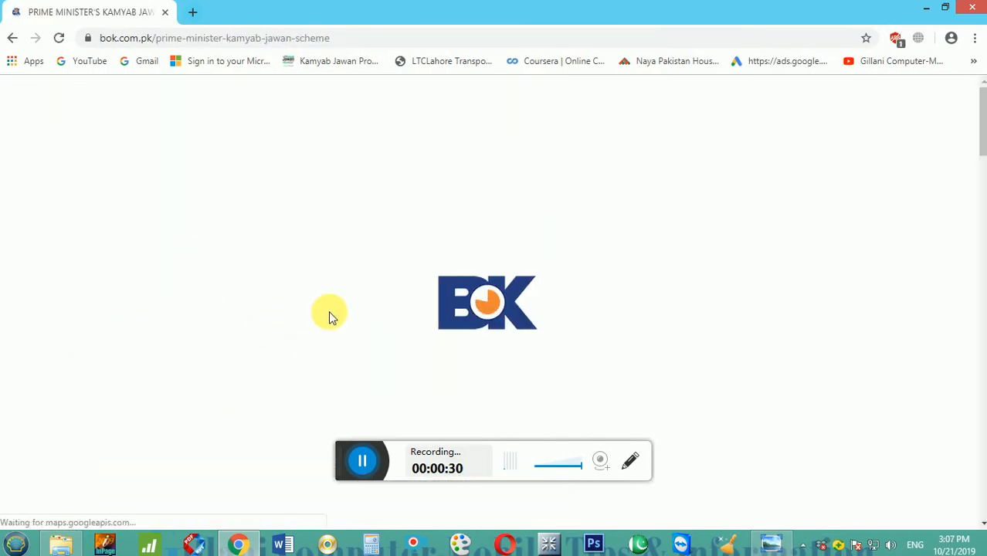
Switch the Bank of Khyber's Kamyab Jawan Scheme page to its Urdu version
{"action": "scroll", "coordinate": [711, 224], "scroll_direction": "down", "scroll_amount": 2}
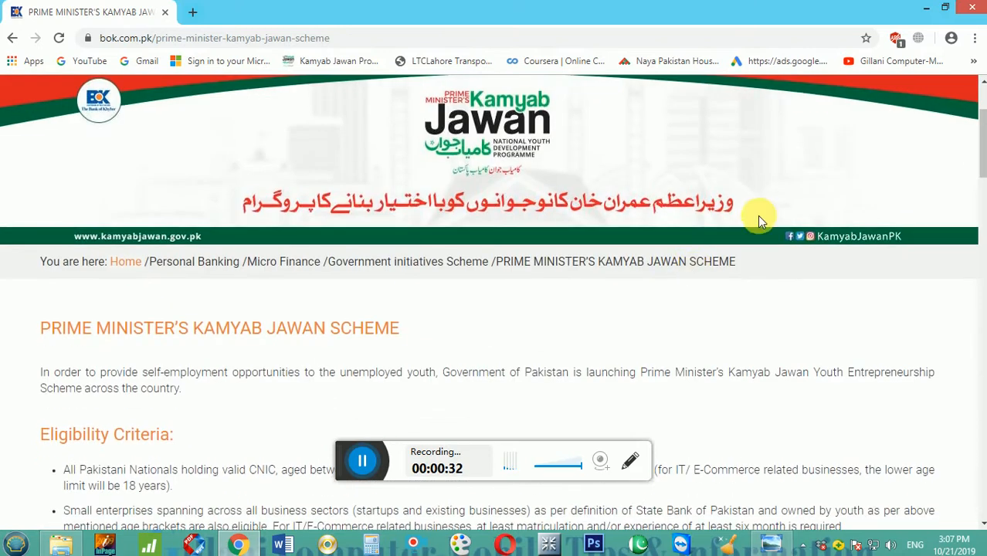
{"action": "scroll", "coordinate": [576, 243], "scroll_direction": "up", "scroll_amount": 2}
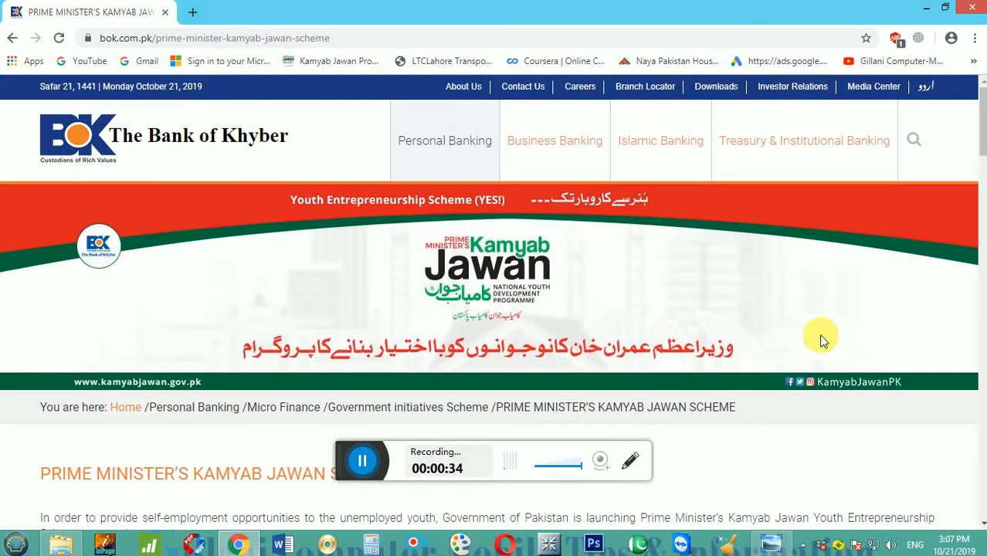
{"action": "mouse_move", "coordinate": [885, 164]}
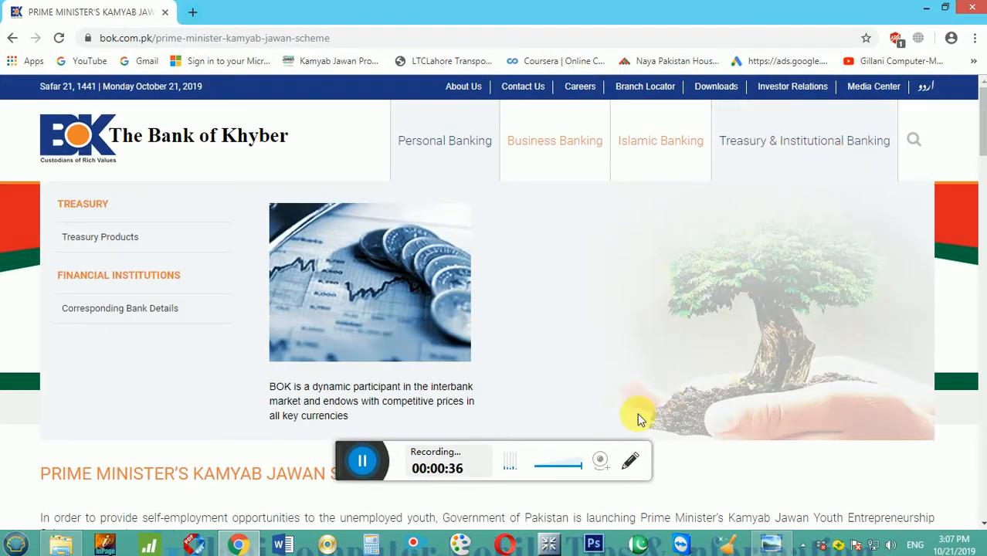
{"action": "scroll", "coordinate": [558, 348], "scroll_direction": "down", "scroll_amount": 3}
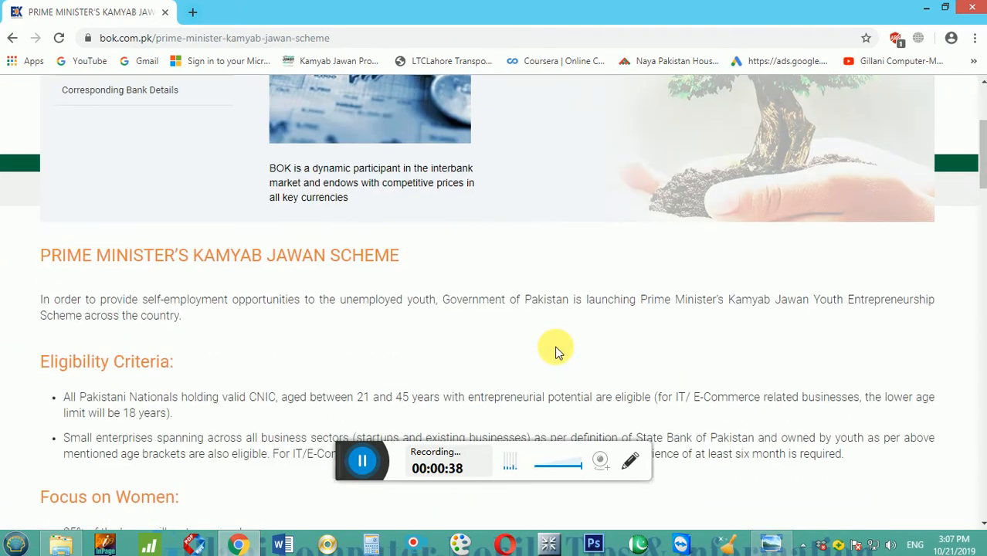
{"action": "scroll", "coordinate": [803, 243], "scroll_direction": "up", "scroll_amount": 3}
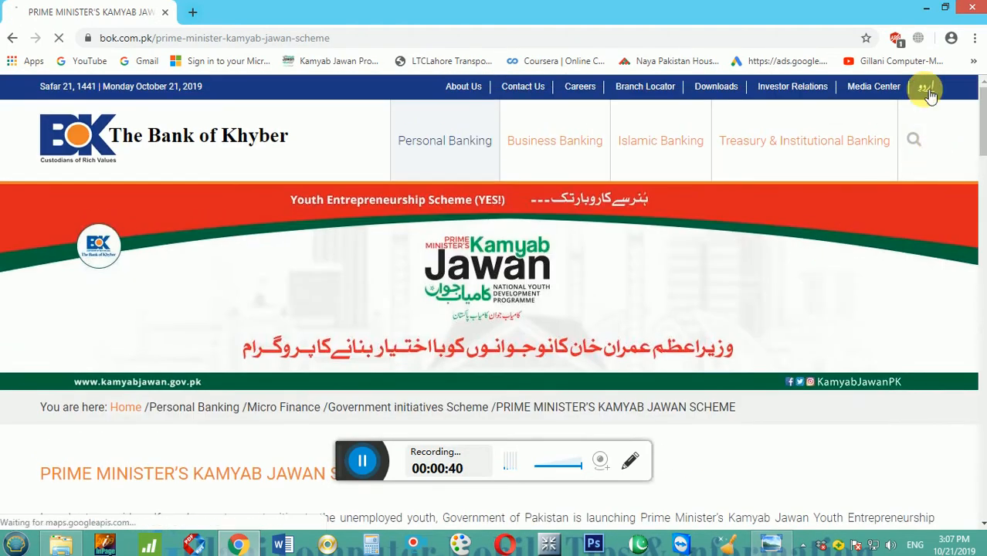
{"action": "left_click", "coordinate": [925, 85]}
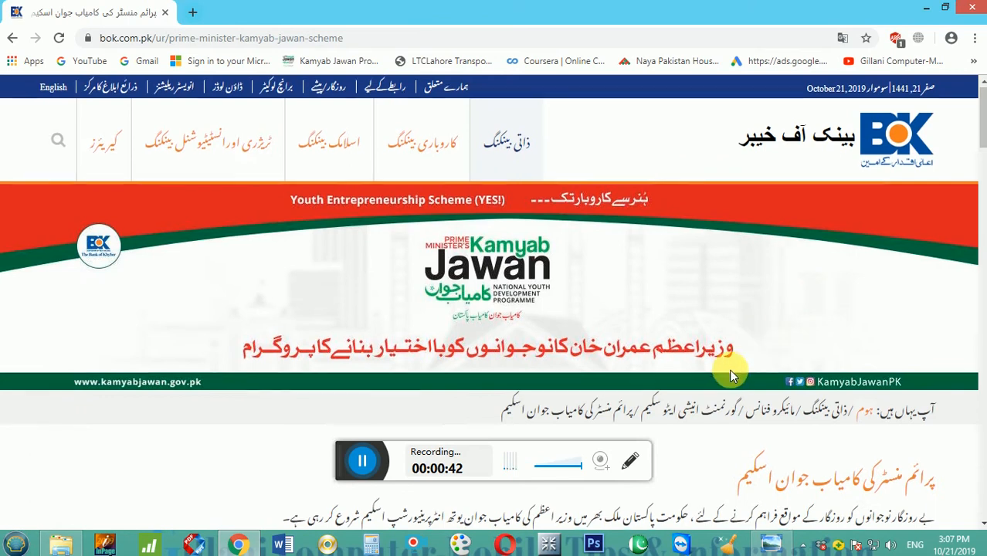
Read the scheme's introduction and eligibility criteria, highlighting the introductory sentence and the IT/e-commerce business condition
{"action": "scroll", "coordinate": [729, 369], "scroll_direction": "down", "scroll_amount": 3}
{"action": "scroll", "coordinate": [726, 359], "scroll_direction": "down", "scroll_amount": 1}
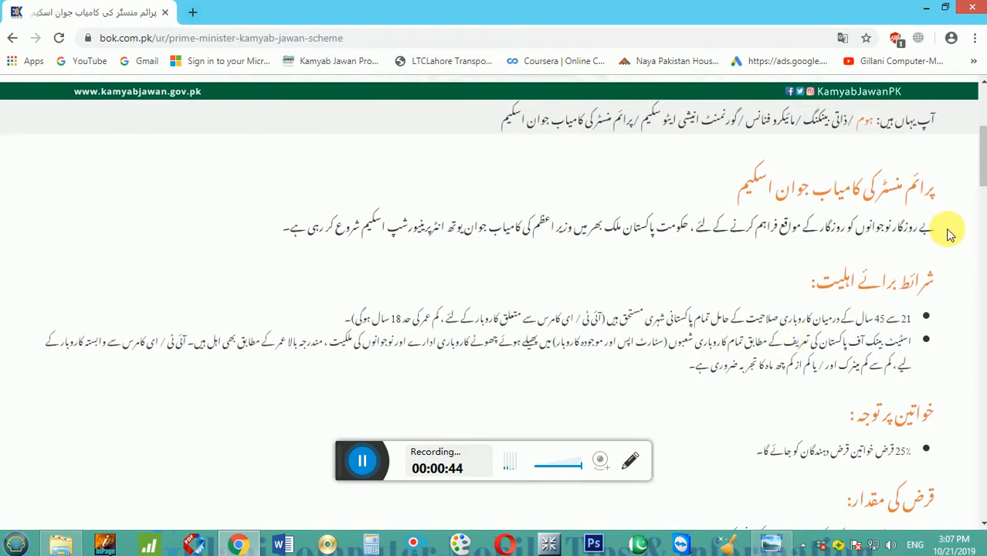
{"action": "left_click_drag", "start_coordinate": [952, 230], "coordinate": [610, 249]}
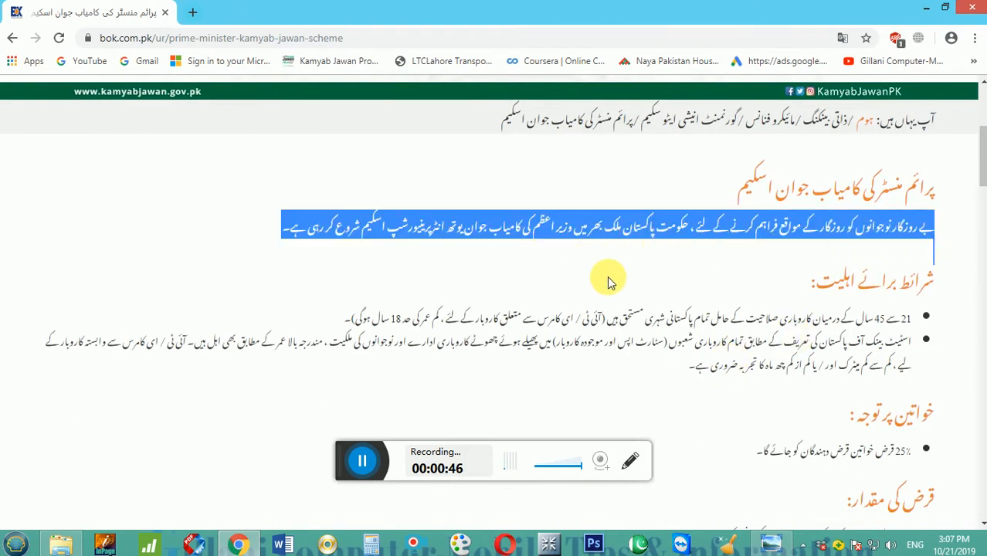
{"action": "scroll", "coordinate": [927, 338], "scroll_direction": "down", "scroll_amount": 1}
{"action": "scroll", "coordinate": [925, 335], "scroll_direction": "down", "scroll_amount": 1}
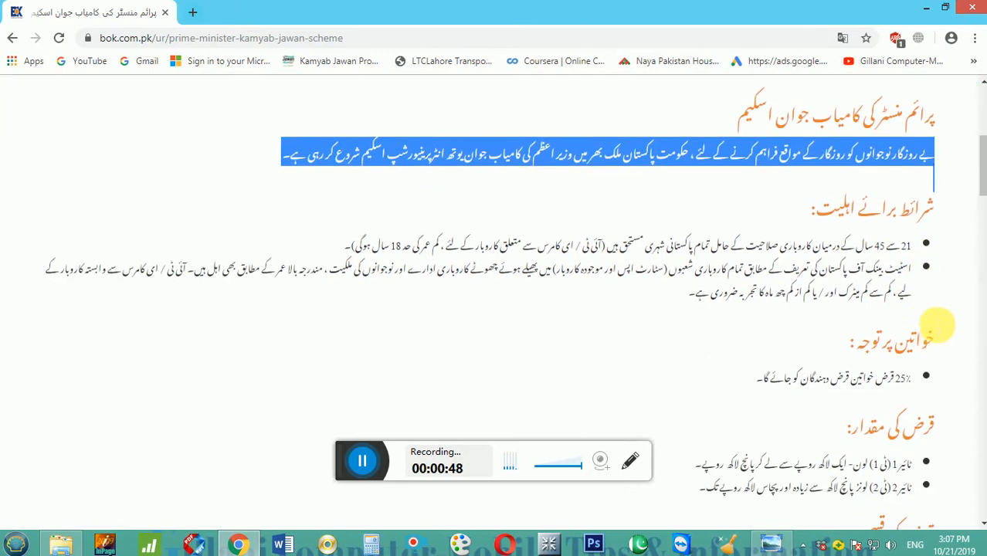
{"action": "left_click", "coordinate": [913, 248]}
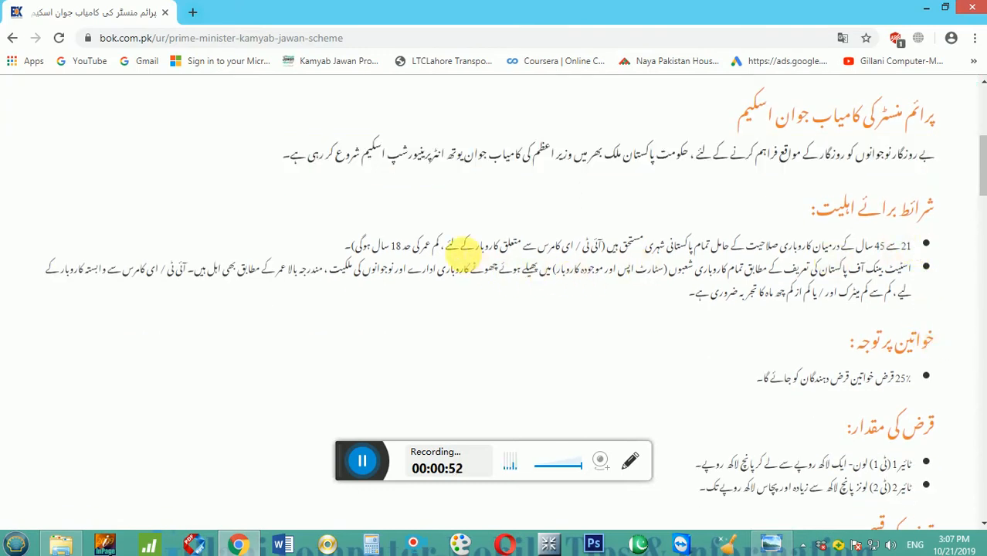
{"action": "left_click_drag", "start_coordinate": [606, 246], "coordinate": [448, 252]}
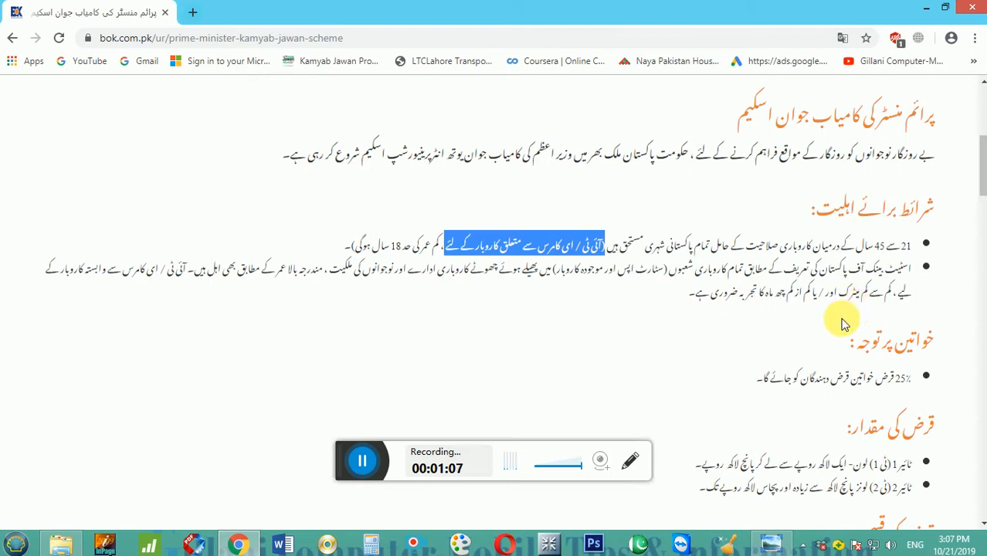
Review the share of loans for women and the loan amount tiers, loan type, loan term and grace period
{"action": "scroll", "coordinate": [846, 327], "scroll_direction": "down", "scroll_amount": 2}
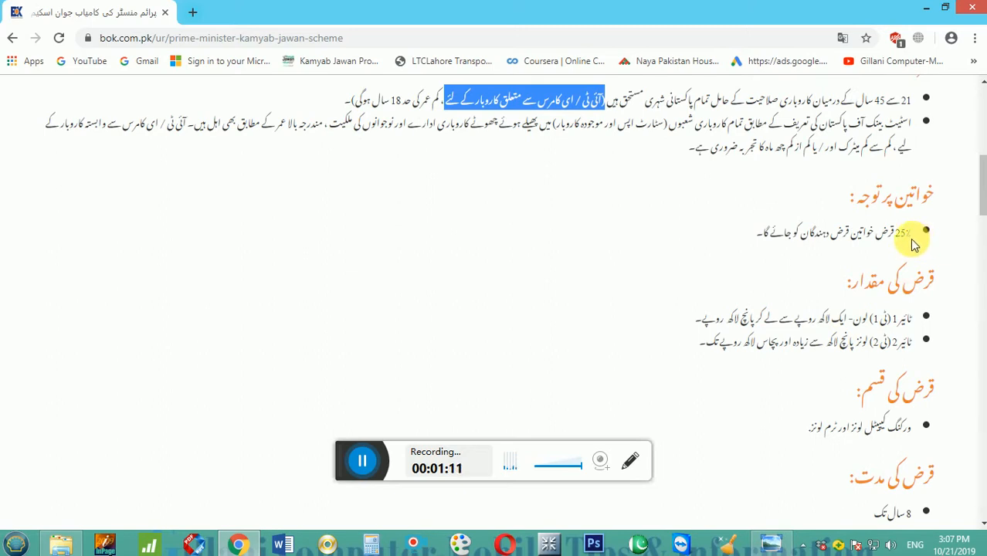
{"action": "left_click_drag", "start_coordinate": [914, 237], "coordinate": [687, 236]}
{"action": "left_click", "coordinate": [725, 257]}
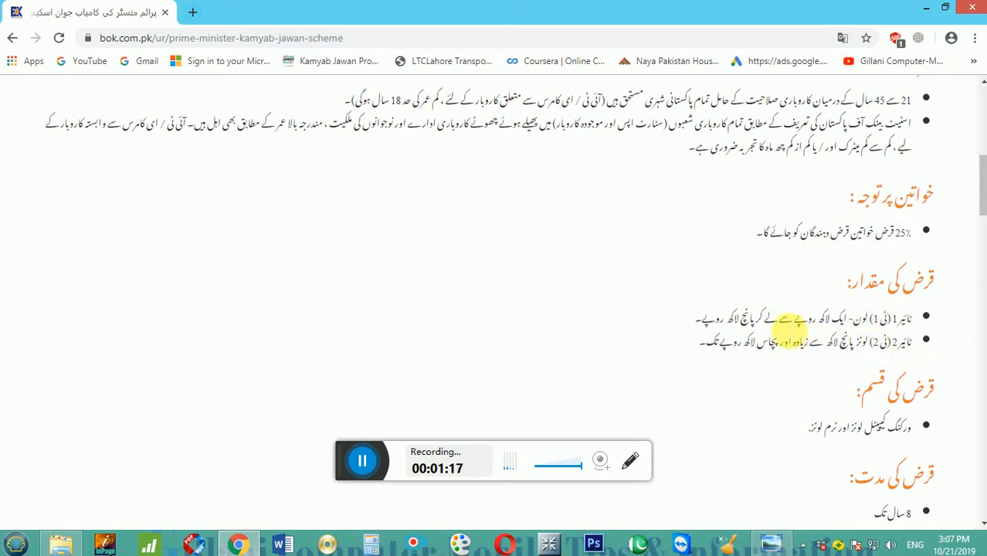
{"action": "left_click_drag", "start_coordinate": [699, 319], "coordinate": [743, 360]}
{"action": "scroll", "coordinate": [758, 372], "scroll_direction": "down", "scroll_amount": 2}
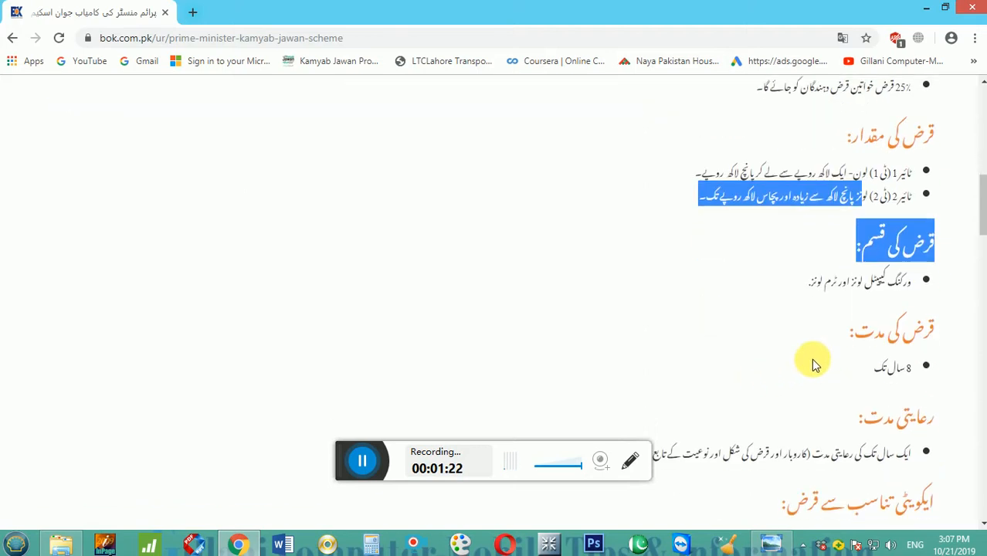
{"action": "left_click", "coordinate": [873, 321]}
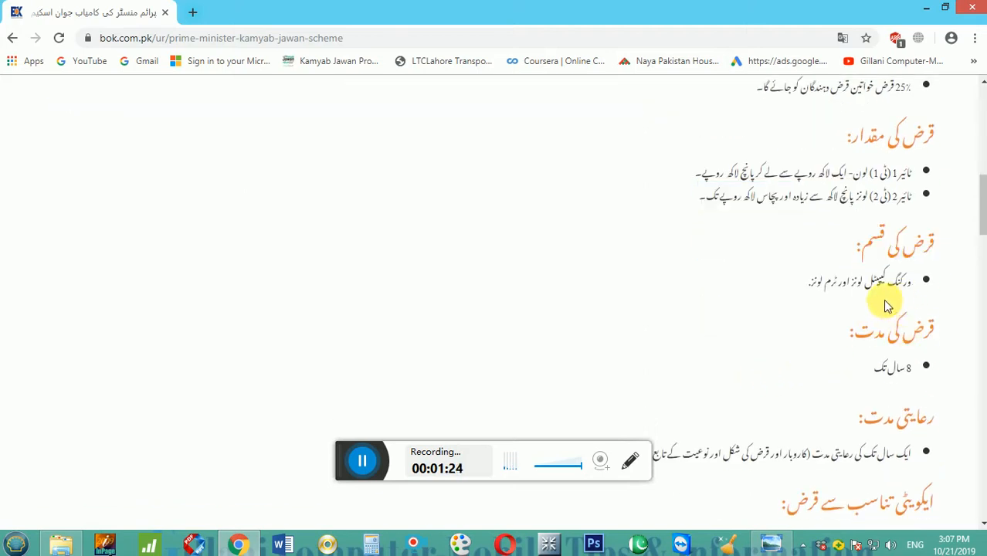
{"action": "scroll", "coordinate": [850, 318], "scroll_direction": "down", "scroll_amount": 1}
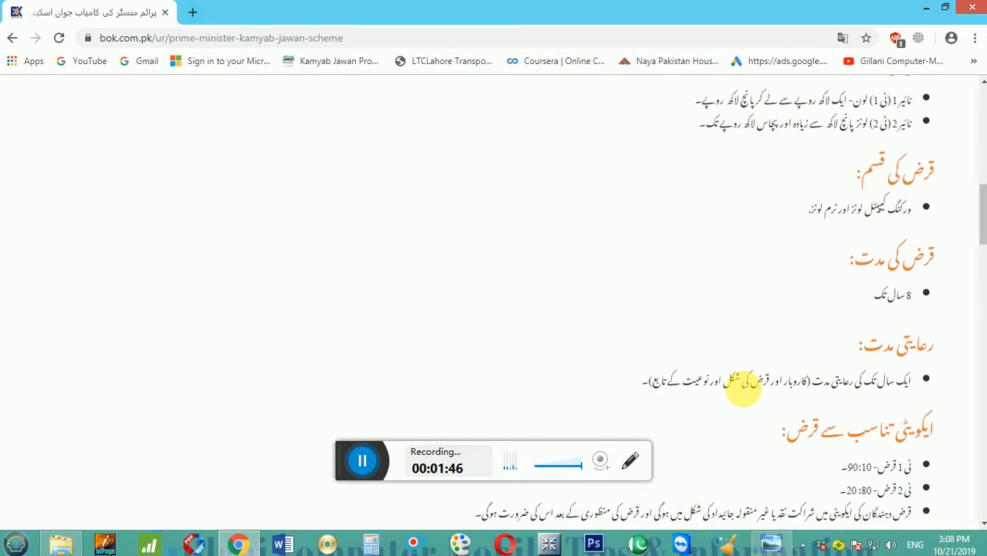
Review the debt-to-equity ratio, security requirements and pricing for Tier 1 and Tier 2 loans, highlighting the relevant conditions
{"action": "scroll", "coordinate": [742, 390], "scroll_direction": "down", "scroll_amount": 3}
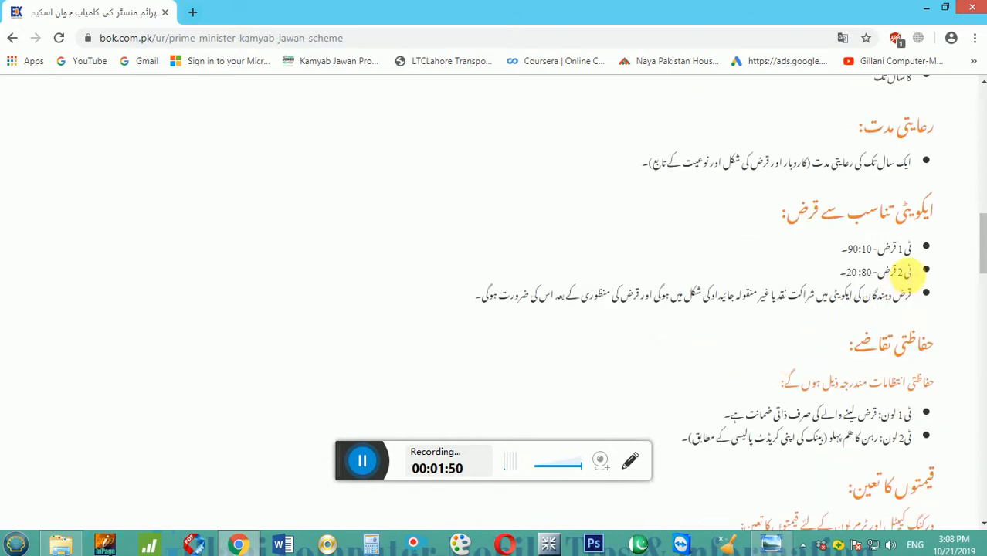
{"action": "scroll", "coordinate": [941, 358], "scroll_direction": "down", "scroll_amount": 2}
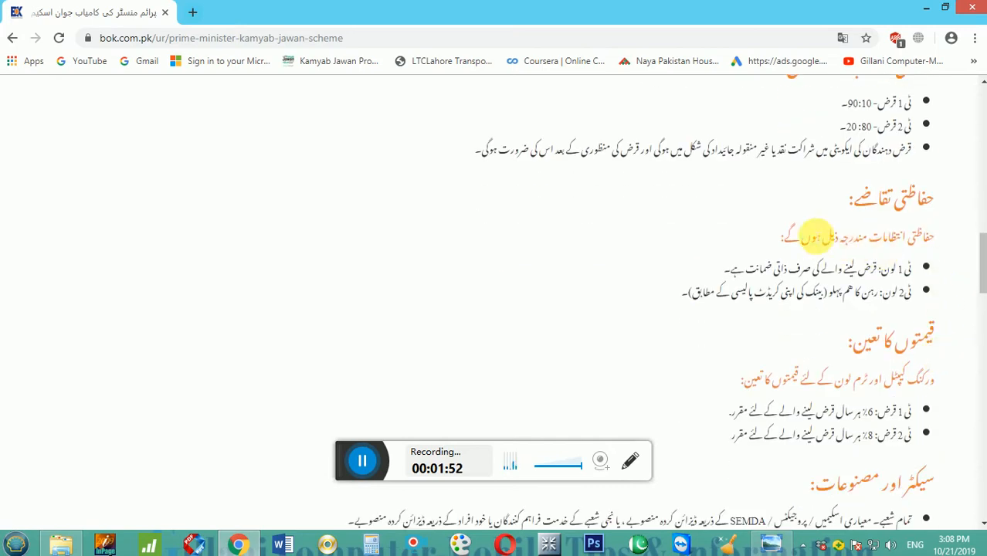
{"action": "left_click_drag", "start_coordinate": [878, 269], "coordinate": [734, 274]}
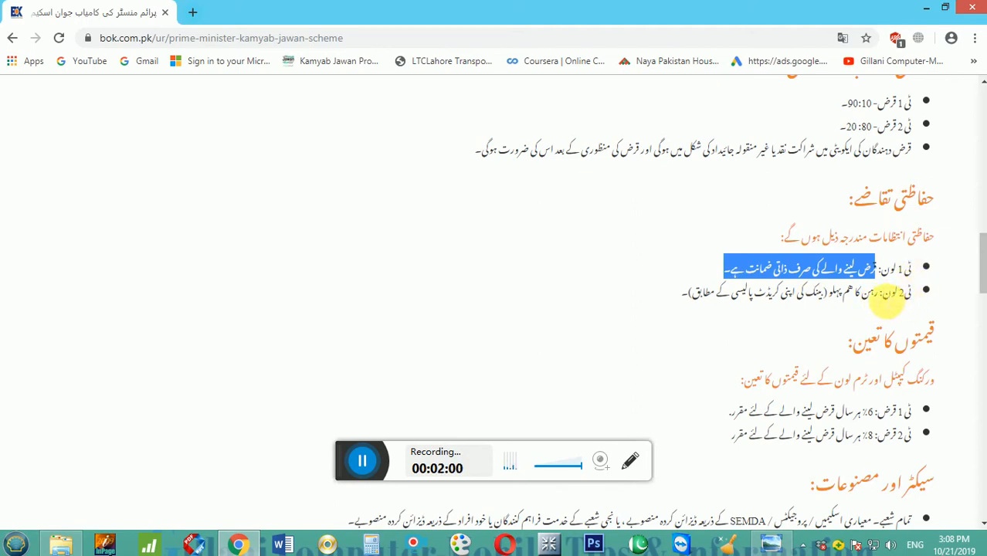
{"action": "left_click_drag", "start_coordinate": [888, 301], "coordinate": [691, 305]}
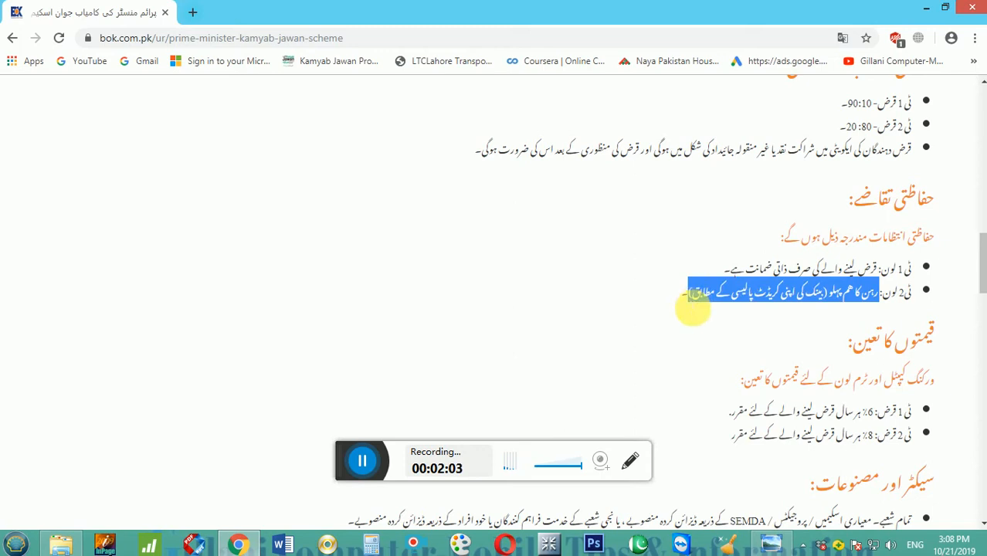
{"action": "scroll", "coordinate": [714, 324], "scroll_direction": "down", "scroll_amount": 1}
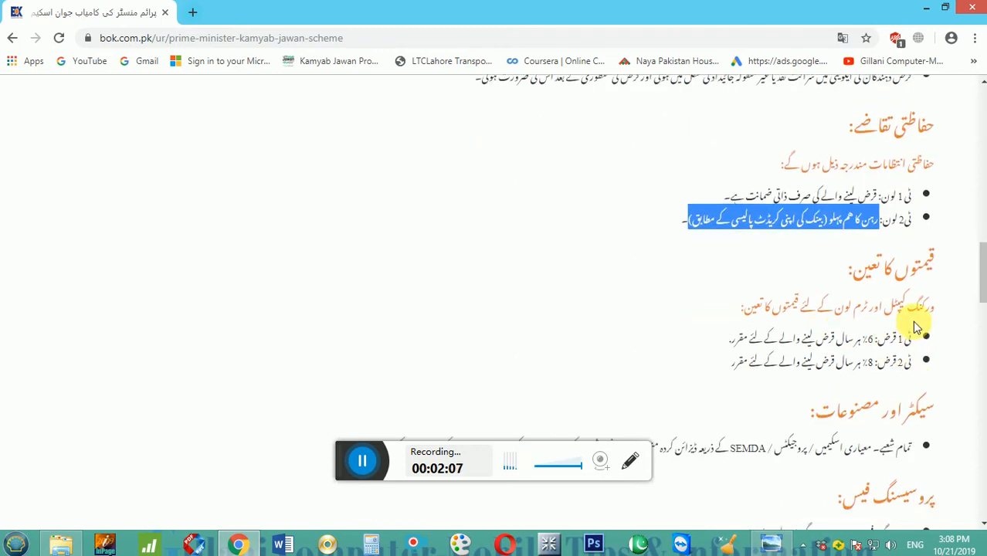
{"action": "scroll", "coordinate": [850, 328], "scroll_direction": "down", "scroll_amount": 1}
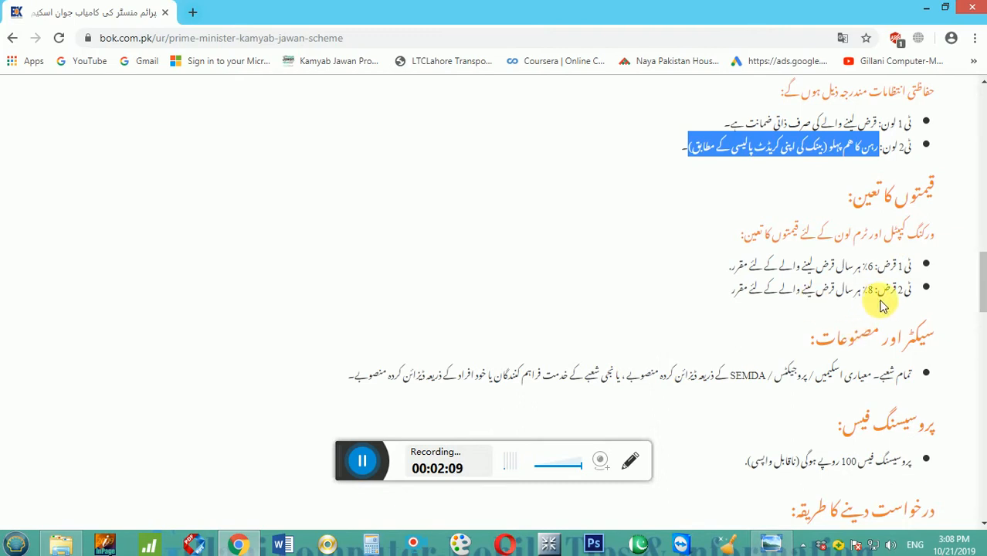
{"action": "left_click_drag", "start_coordinate": [913, 264], "coordinate": [727, 267]}
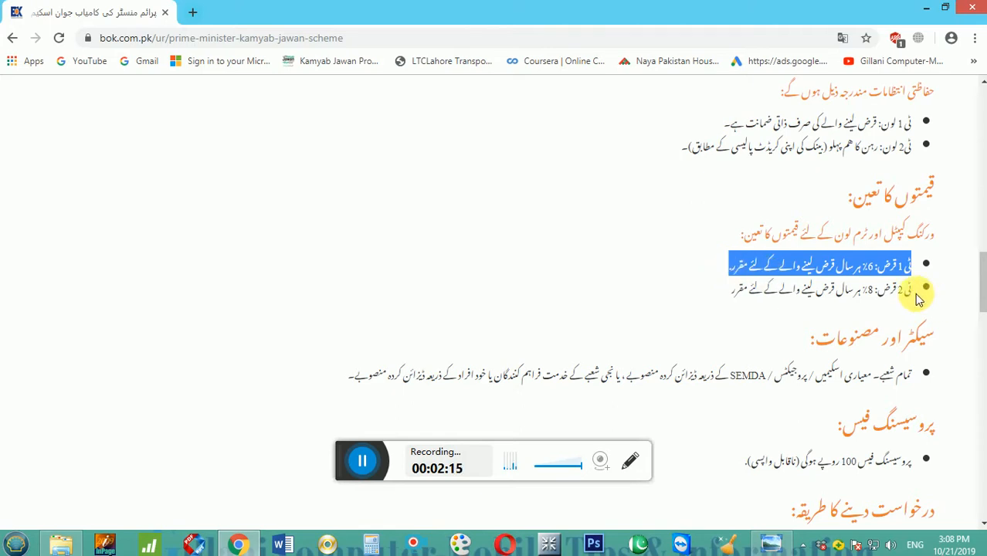
Examine the sectors and products, processing fee and application procedure sections, highlighting the line on eligible sectors
{"action": "scroll", "coordinate": [932, 343], "scroll_direction": "down", "scroll_amount": 1}
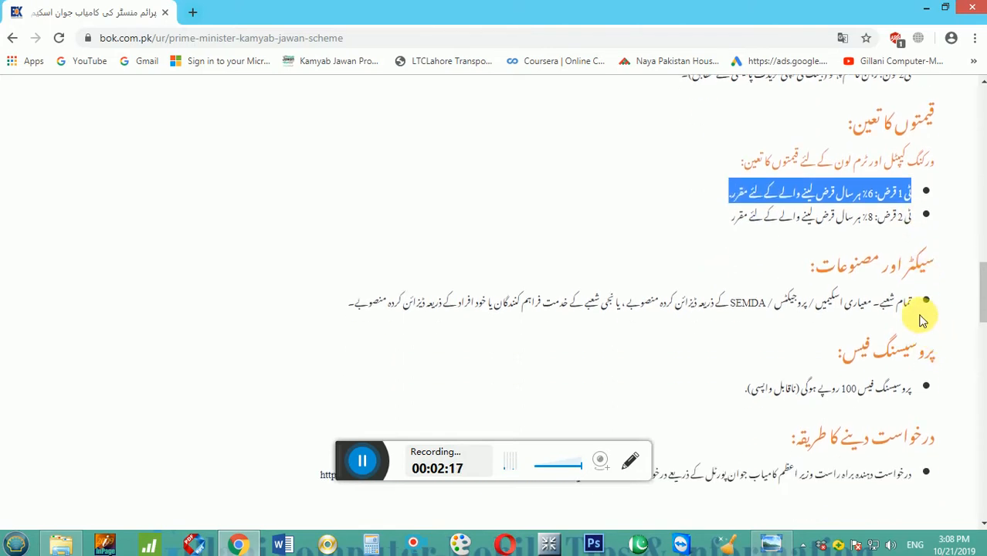
{"action": "left_click_drag", "start_coordinate": [916, 315], "coordinate": [353, 313]}
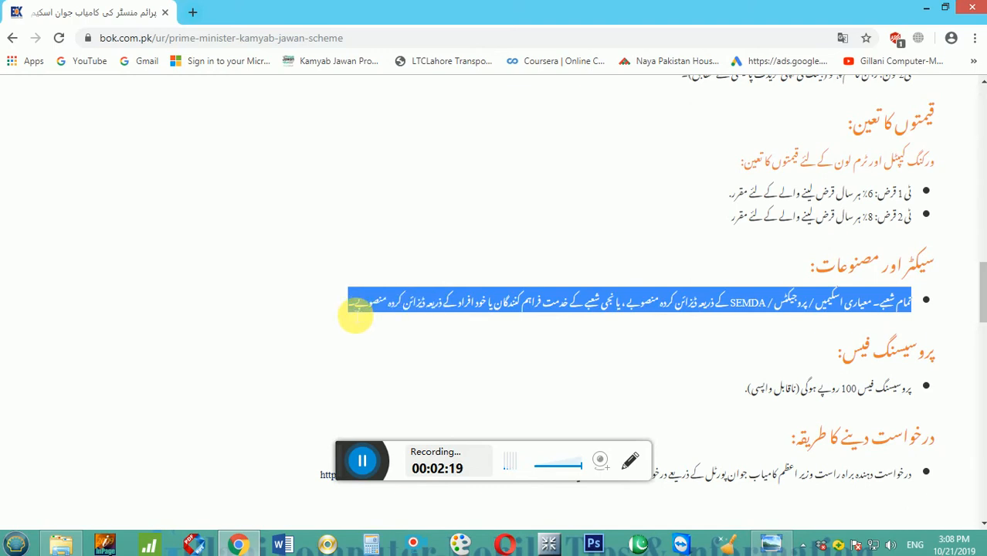
{"action": "scroll", "coordinate": [911, 444], "scroll_direction": "down", "scroll_amount": 1}
{"action": "left_click_drag", "start_coordinate": [923, 319], "coordinate": [827, 359]}
{"action": "left_click", "coordinate": [923, 403]}
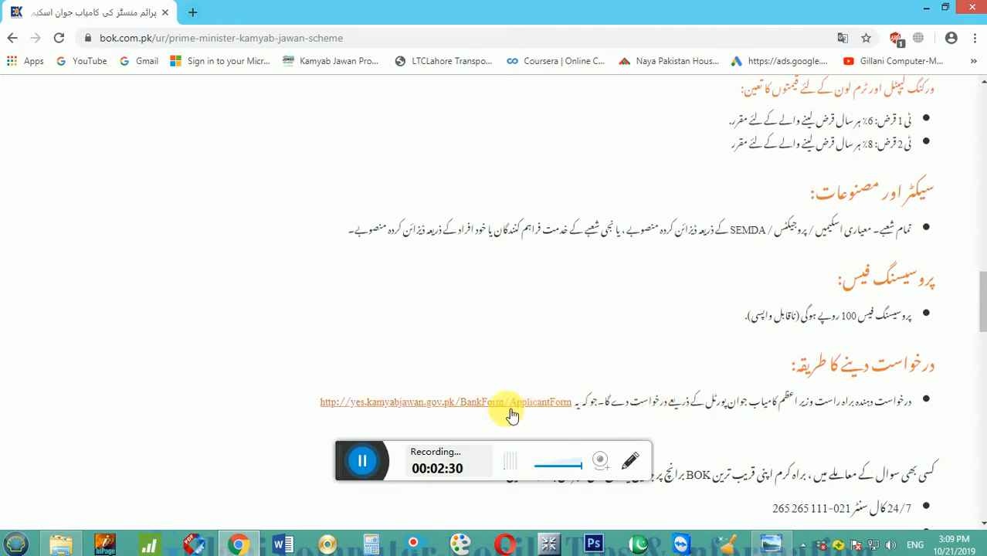
Open the yes.kamyabjawan.gov.pk/BankForm/ApplicantForm link in a new tab and dismiss the form's disclaimer
{"action": "right_click", "coordinate": [489, 410]}
{"action": "left_click", "coordinate": [537, 414]}
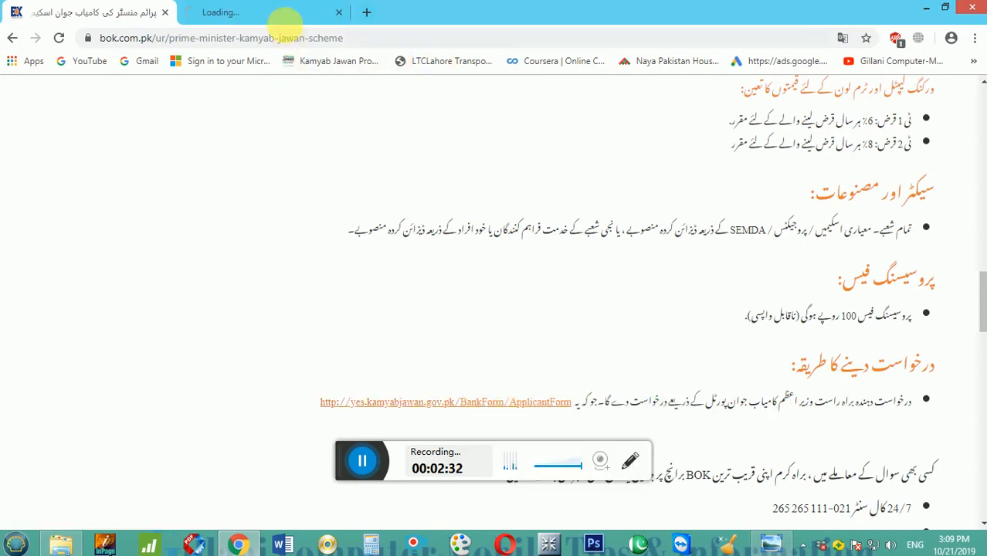
{"action": "left_click", "coordinate": [277, 19]}
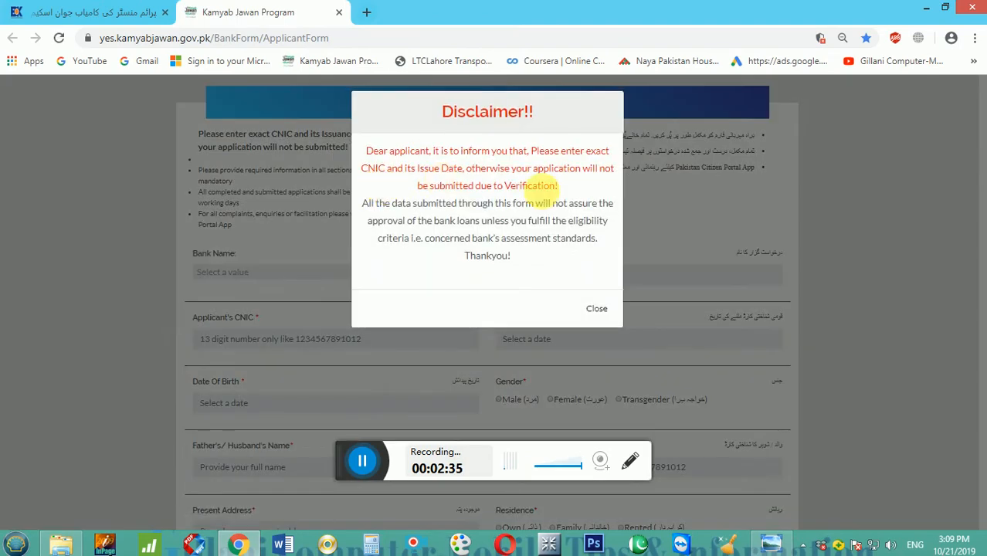
{"action": "left_click", "coordinate": [596, 308]}
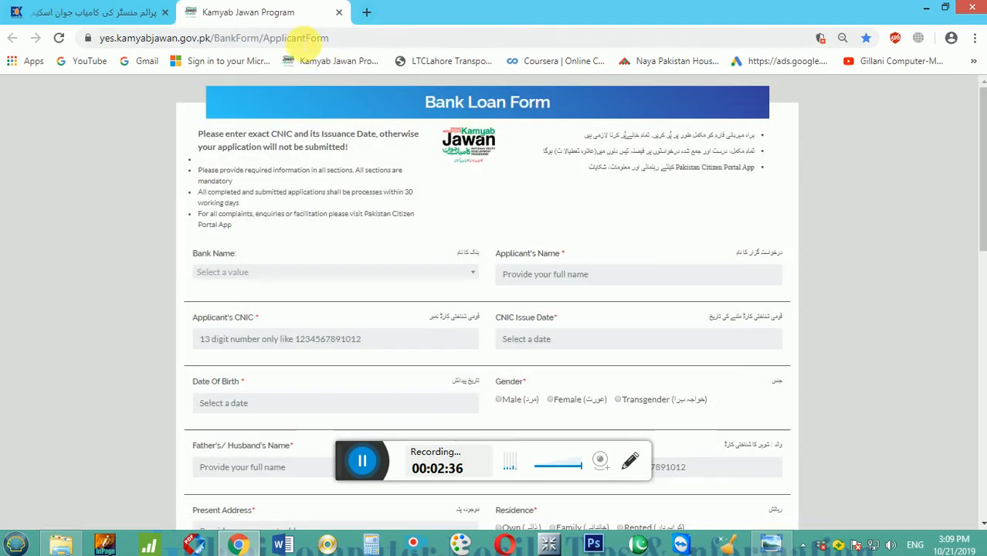
Close the Bank Loan Form tab and view the contact details for questions and complaints on the scheme page
{"action": "left_click", "coordinate": [339, 12]}
{"action": "scroll", "coordinate": [512, 320], "scroll_direction": "down", "scroll_amount": 2}
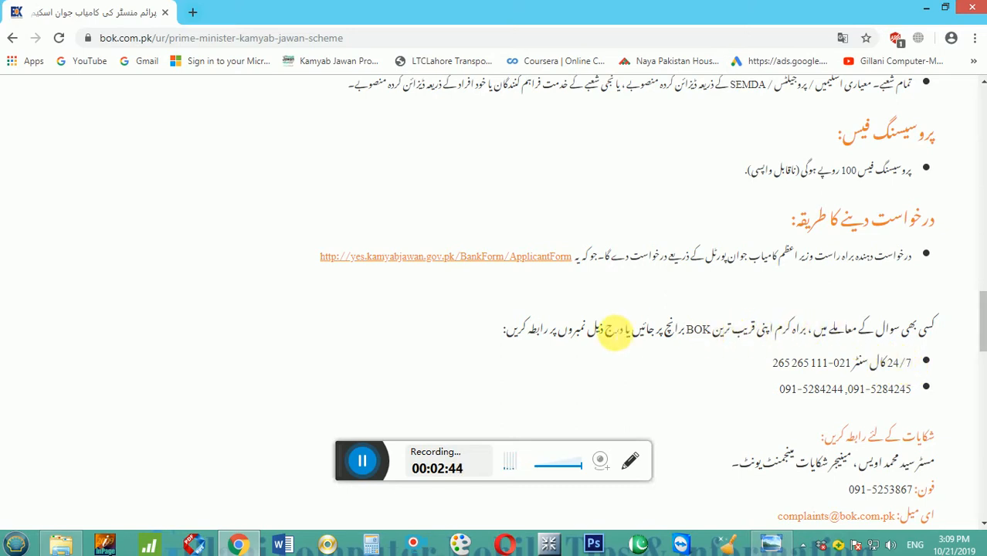
Examine the 24/7 call centre number and the complaints contact details, highlighting the call centre line and the complaints manager's lines
{"action": "left_click_drag", "start_coordinate": [916, 363], "coordinate": [771, 370]}
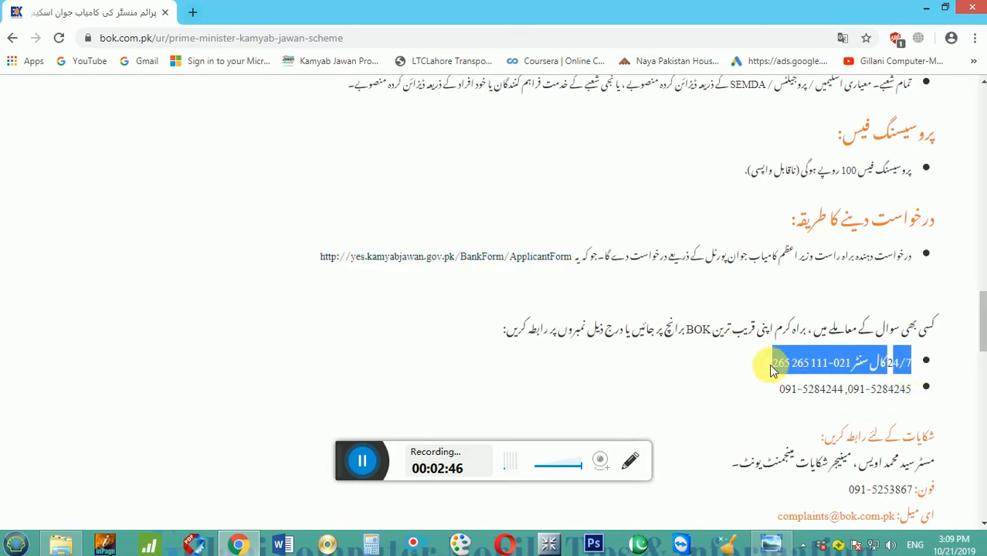
{"action": "scroll", "coordinate": [881, 410], "scroll_direction": "down", "scroll_amount": 2}
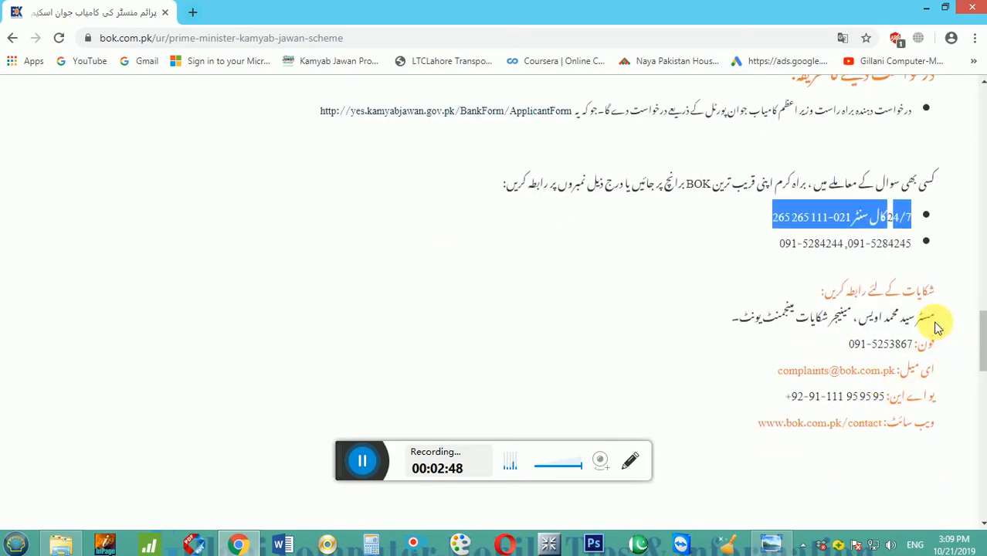
{"action": "left_click_drag", "start_coordinate": [935, 324], "coordinate": [747, 336]}
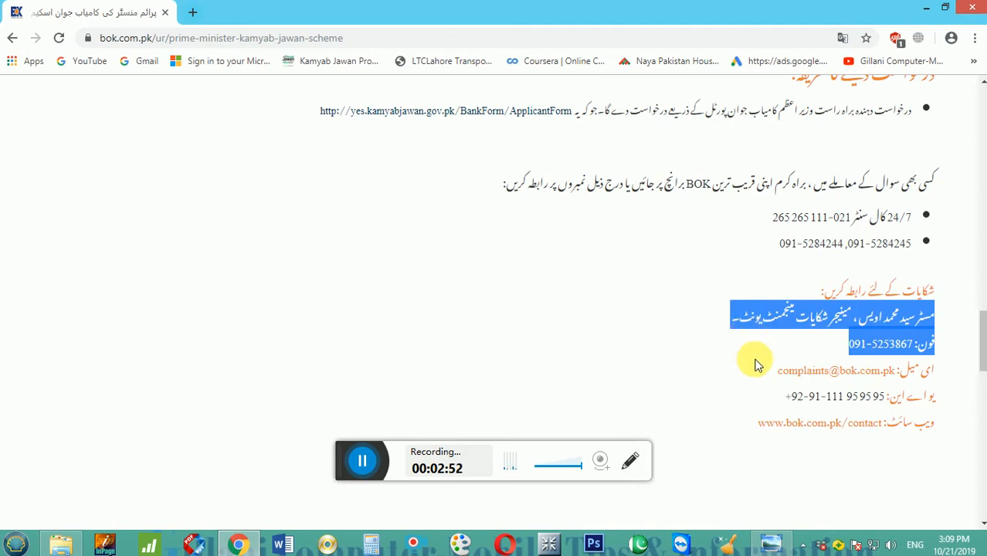
{"action": "left_click", "coordinate": [754, 362]}
{"action": "scroll", "coordinate": [757, 367], "scroll_direction": "down", "scroll_amount": 3}
Look back over the whole scheme page, from the Kamyab Jawan banner through the loan terms to the application link and contact details
{"action": "scroll", "coordinate": [755, 367], "scroll_direction": "up", "scroll_amount": 14}
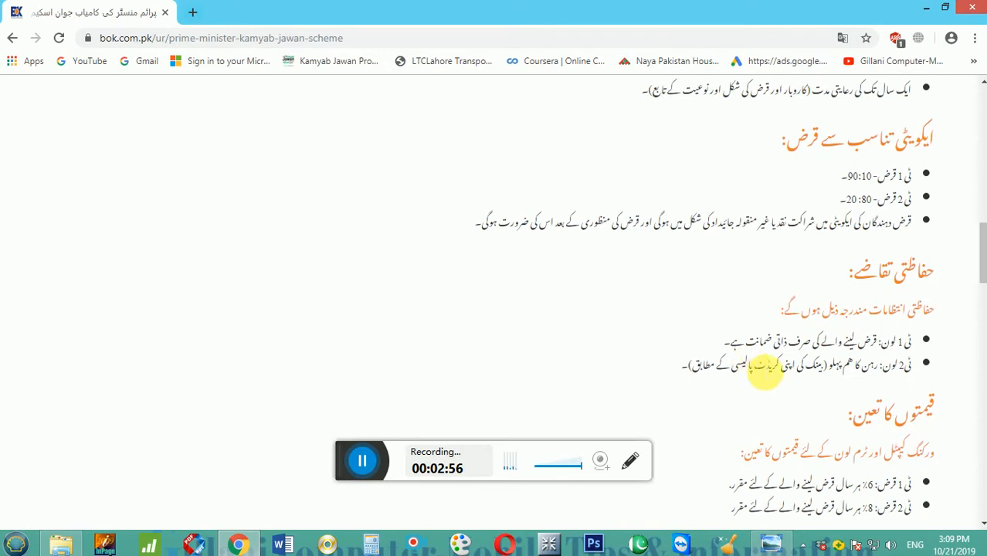
{"action": "scroll", "coordinate": [771, 376], "scroll_direction": "up", "scroll_amount": 3}
{"action": "scroll", "coordinate": [773, 377], "scroll_direction": "up", "scroll_amount": 6}
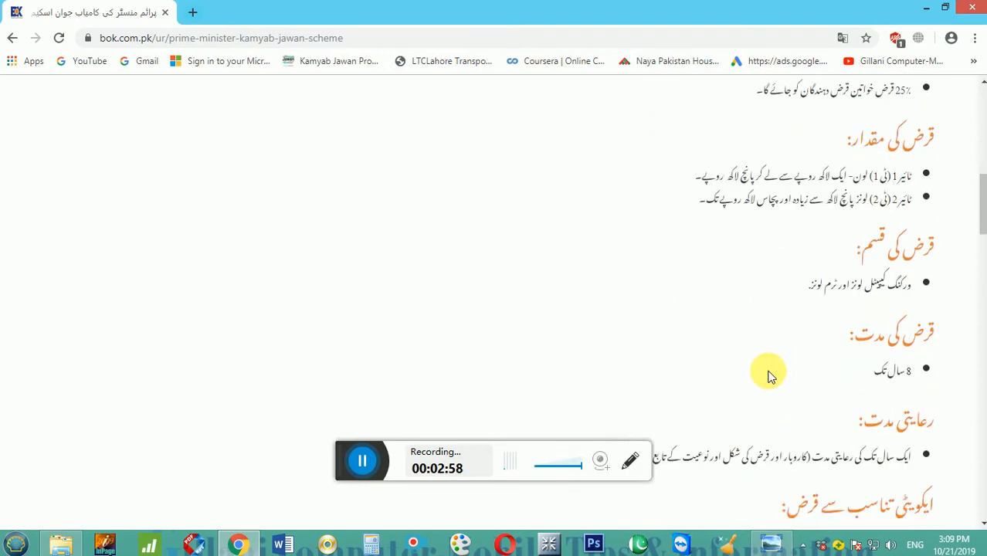
{"action": "scroll", "coordinate": [769, 376], "scroll_direction": "up", "scroll_amount": 4}
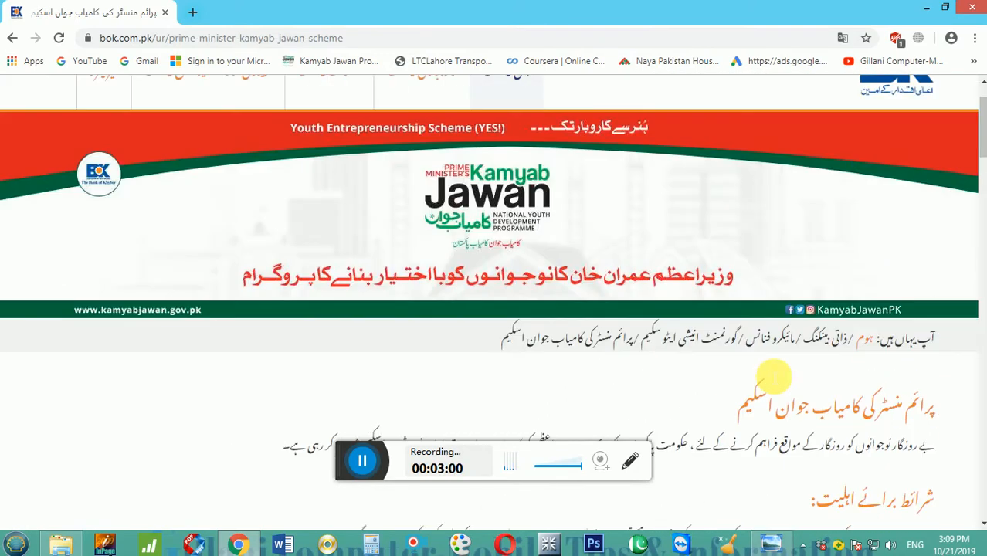
{"action": "scroll", "coordinate": [770, 376], "scroll_direction": "up", "scroll_amount": 1}
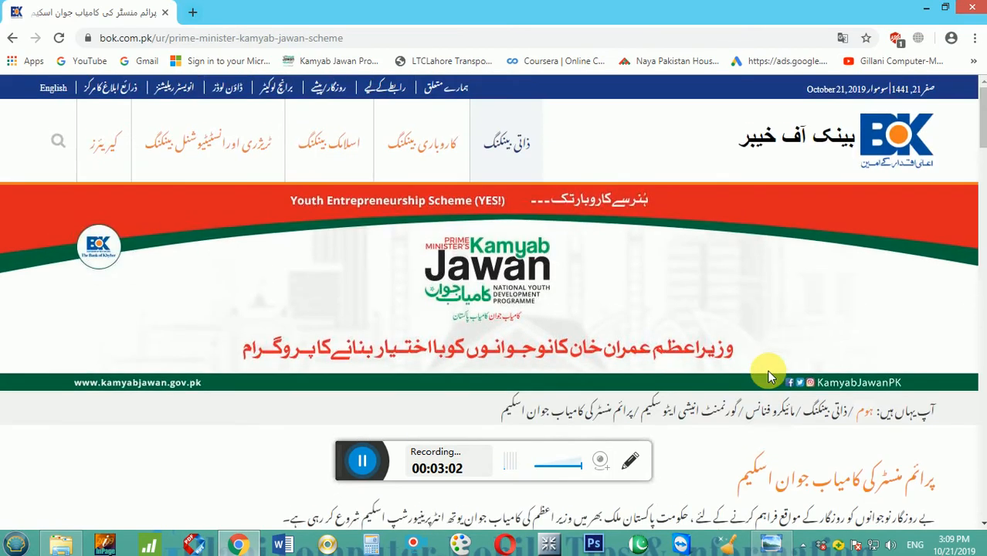
{"action": "scroll", "coordinate": [769, 376], "scroll_direction": "down", "scroll_amount": 12}
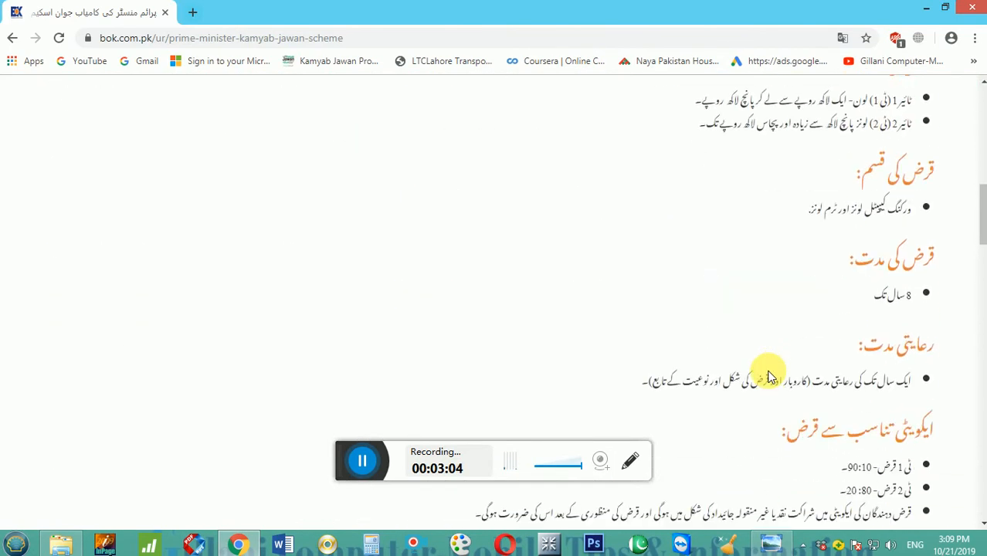
{"action": "scroll", "coordinate": [770, 376], "scroll_direction": "down", "scroll_amount": 12}
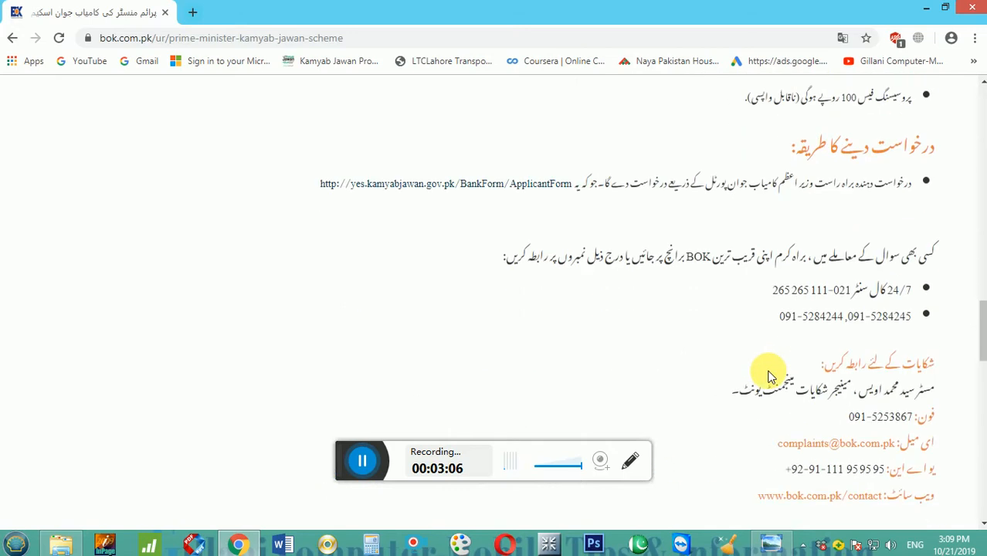
{"action": "scroll", "coordinate": [769, 377], "scroll_direction": "up", "scroll_amount": 2}
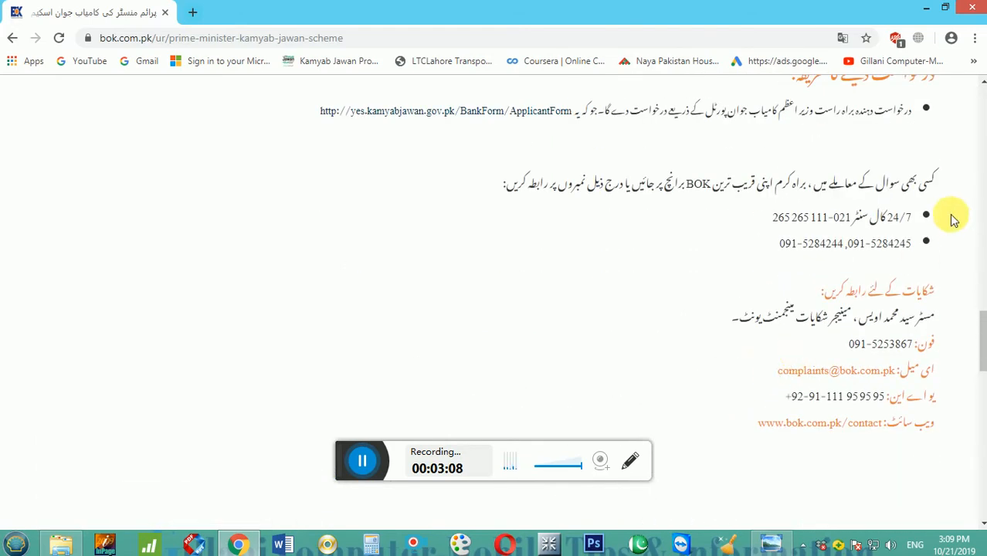
Reopen the yes.kamyabjawan.gov.pk/BankForm/ApplicantForm link in a new tab and dismiss the disclaimer to read the form's Urdu instructions
{"action": "right_click", "coordinate": [542, 112]}
{"action": "left_click", "coordinate": [587, 125]}
{"action": "left_click", "coordinate": [261, 17]}
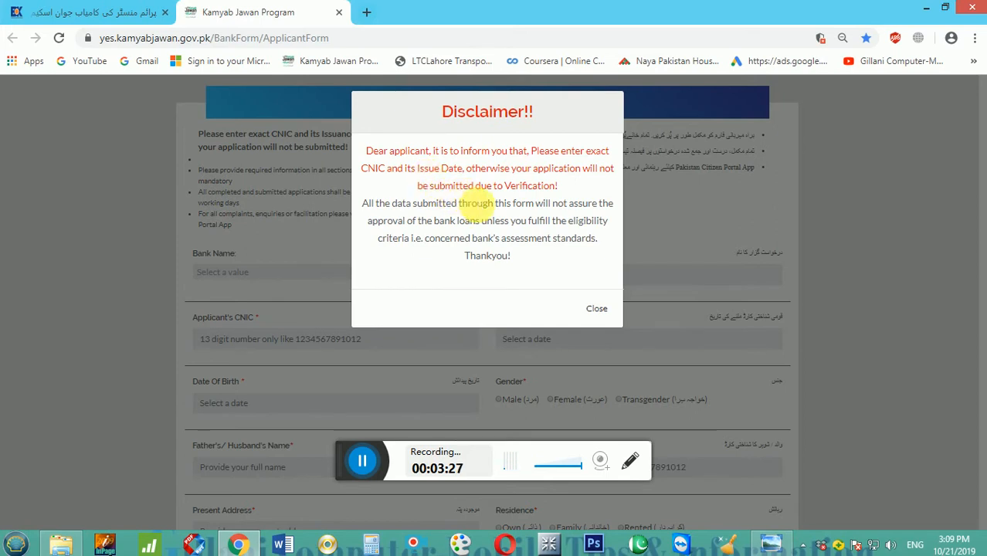
{"action": "left_click", "coordinate": [597, 311]}
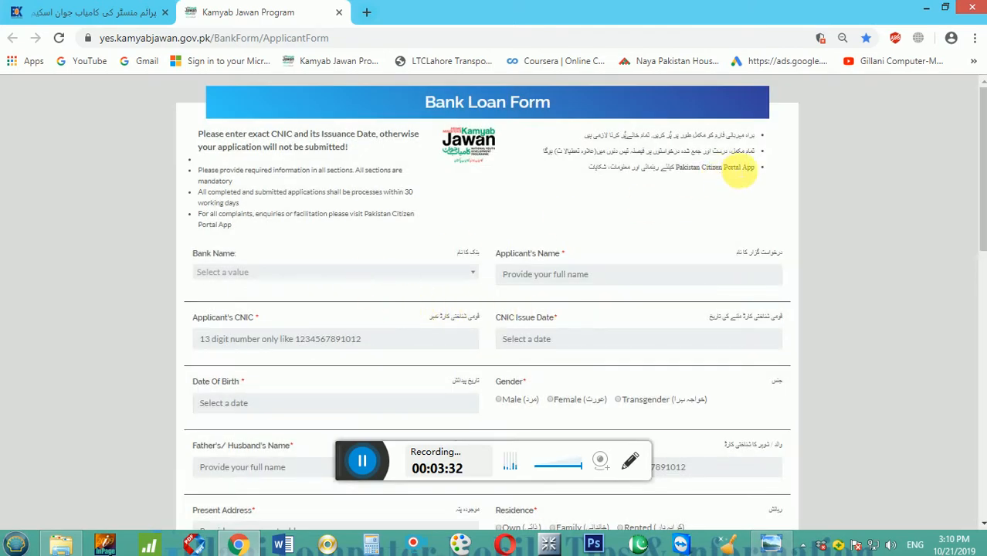
{"action": "left_click_drag", "start_coordinate": [758, 136], "coordinate": [744, 142]}
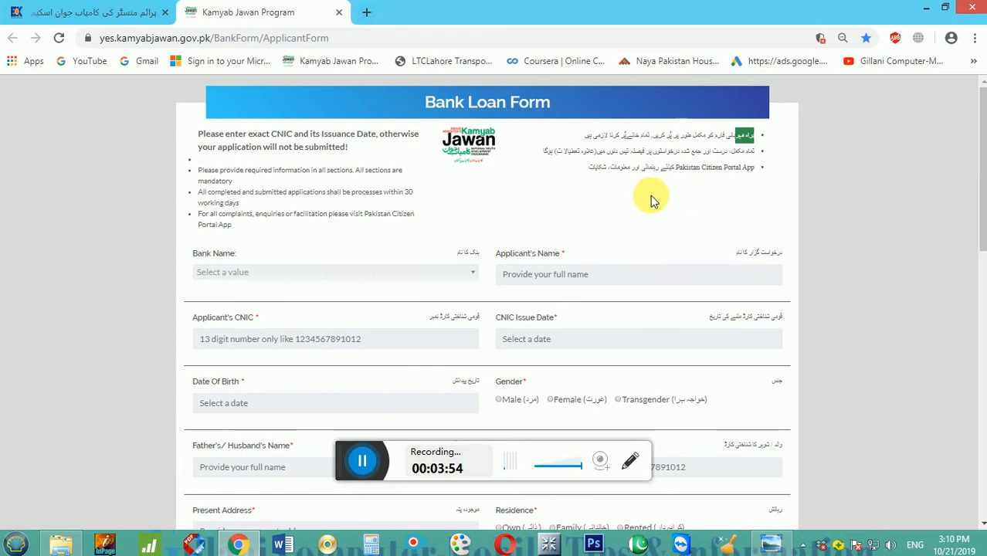
Choose National Bank of Pakistan as the bank and fill in the applicant's full name
{"action": "left_click", "coordinate": [359, 275]}
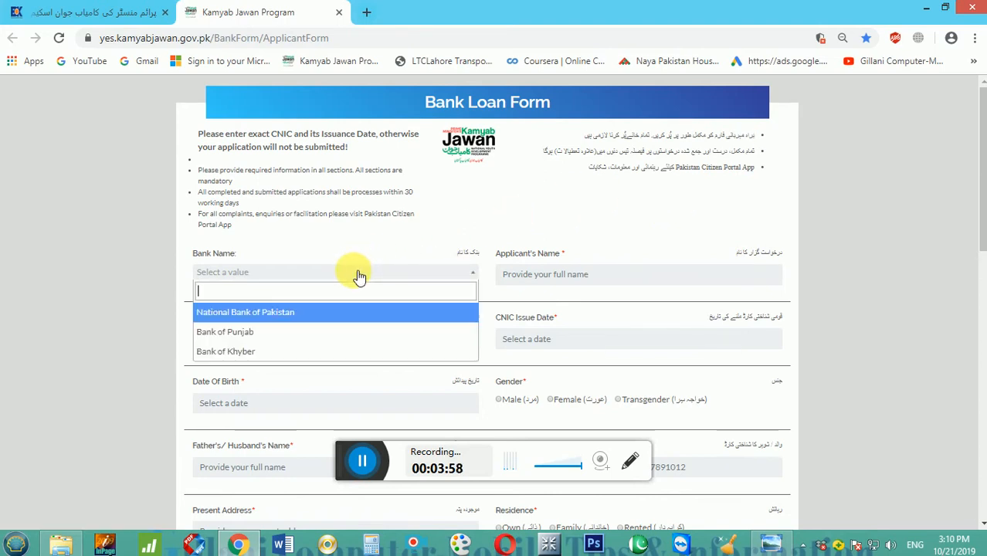
{"action": "left_click", "coordinate": [318, 313]}
{"action": "left_click", "coordinate": [568, 276]}
{"action": "left_click", "coordinate": [576, 306]}
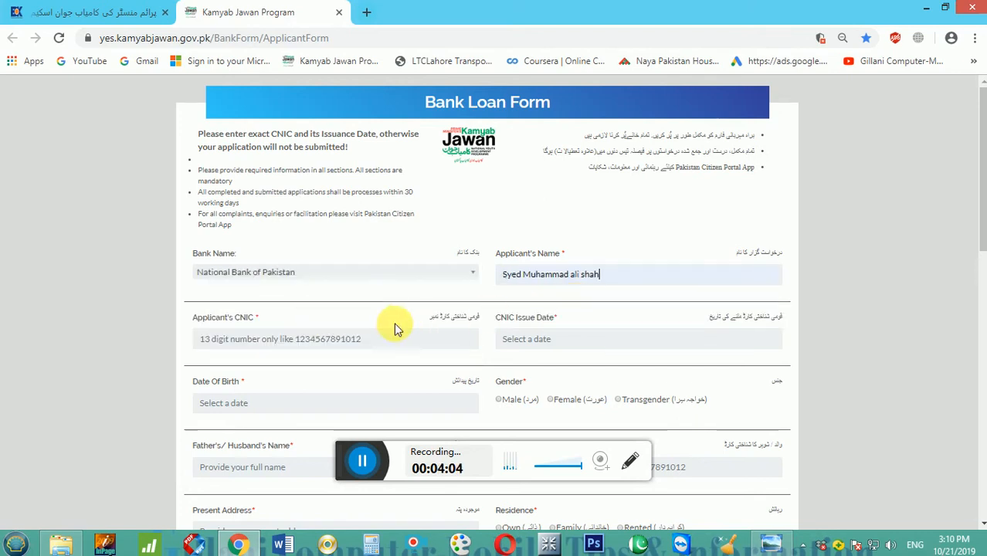
Fill in the applicant's CNIC number and set the CNIC issue date to 10/03/2012
{"action": "left_click", "coordinate": [375, 337]}
{"action": "left_click", "coordinate": [305, 369]}
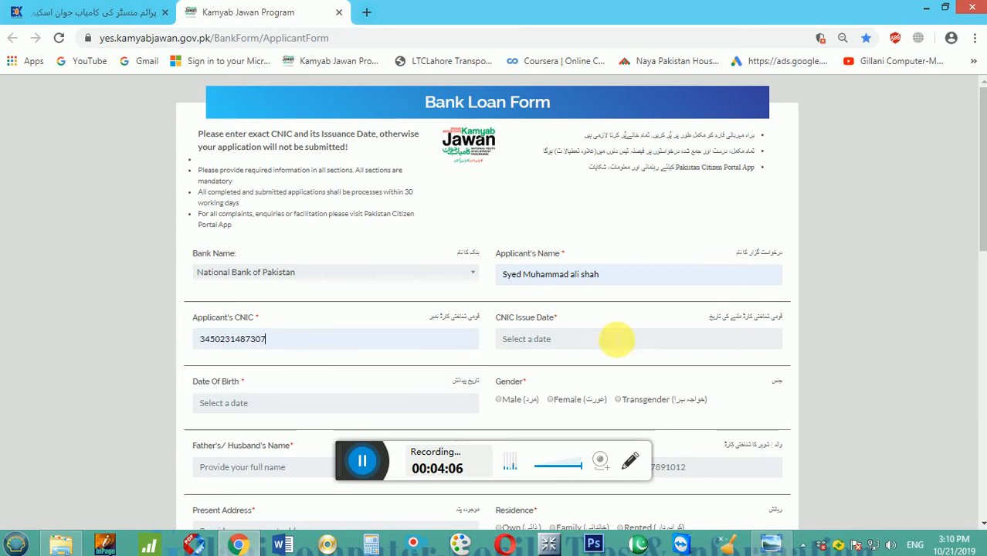
{"action": "left_click", "coordinate": [612, 338]}
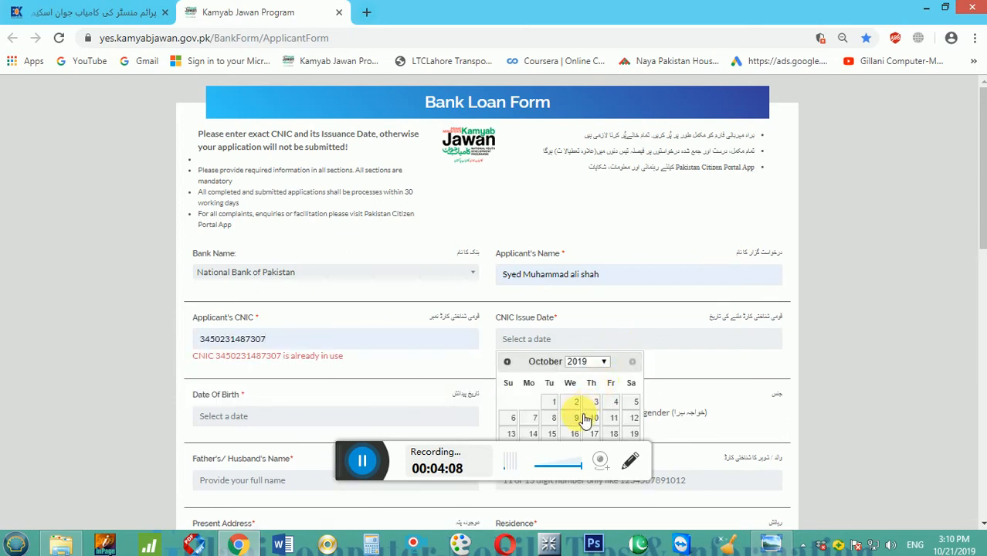
{"action": "left_click", "coordinate": [593, 362]}
{"action": "left_click", "coordinate": [580, 411]}
{"action": "left_click", "coordinate": [577, 403]}
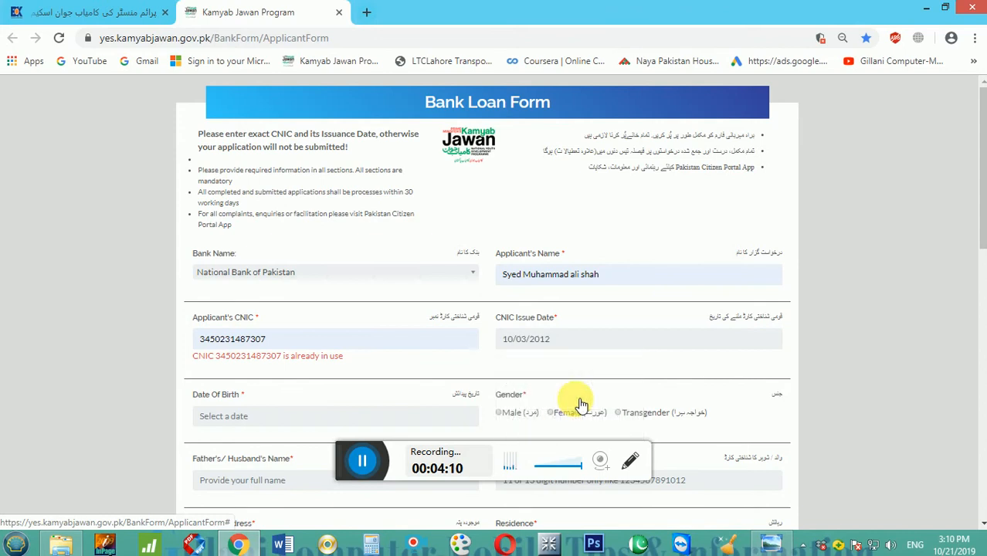
Try to set the applicant's date of birth
{"action": "scroll", "coordinate": [577, 398], "scroll_direction": "down", "scroll_amount": 1}
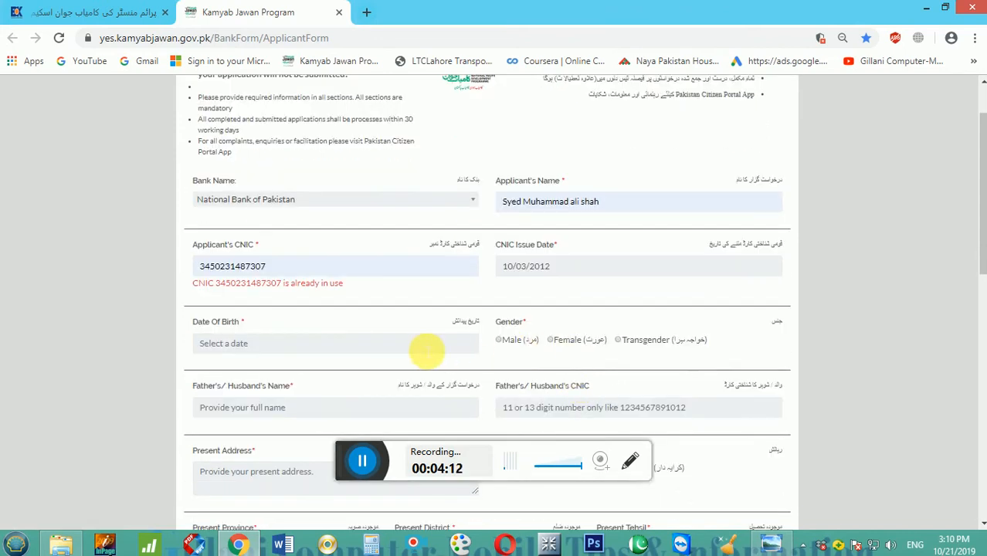
{"action": "left_click", "coordinate": [424, 352]}
{"action": "left_click", "coordinate": [269, 412]}
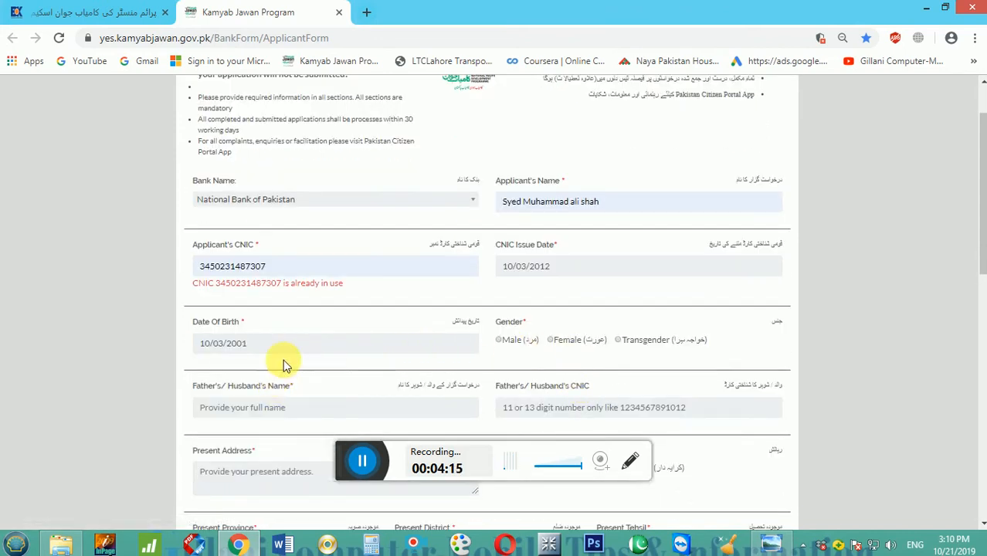
{"action": "left_click", "coordinate": [278, 352]}
{"action": "left_click", "coordinate": [298, 367]}
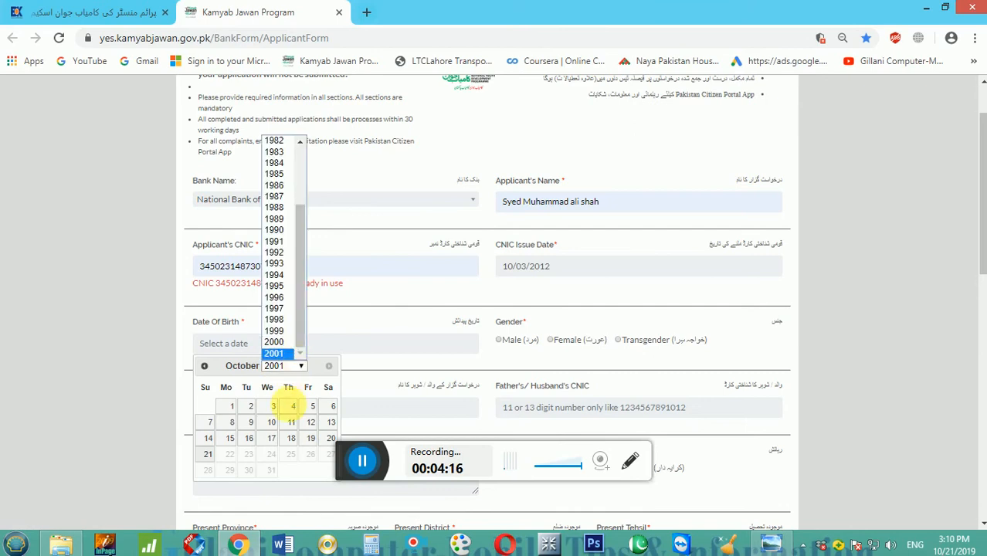
{"action": "left_click", "coordinate": [279, 309]}
Set the gender to Male and fill in the father's name and CNIC number
{"action": "scroll", "coordinate": [386, 371], "scroll_direction": "down", "scroll_amount": 1}
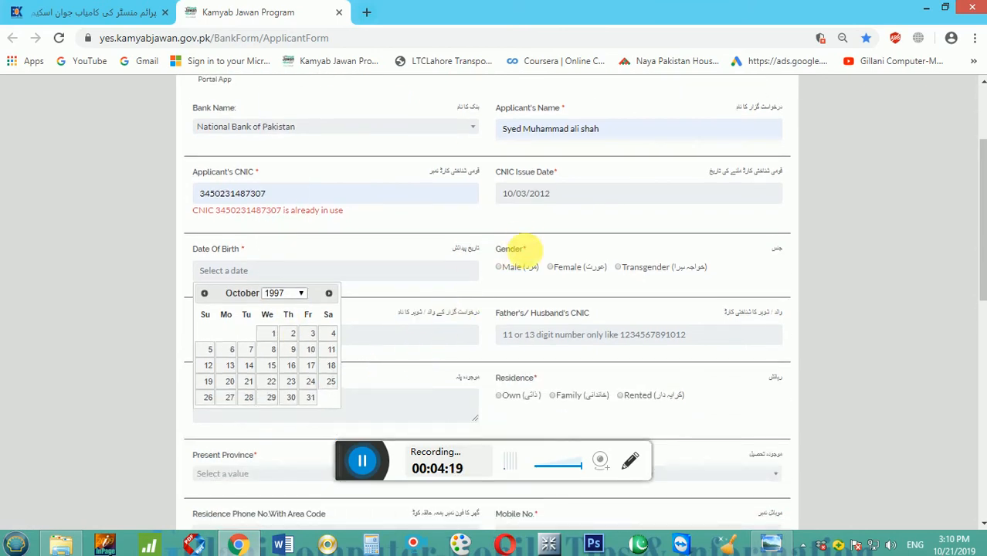
{"action": "left_click", "coordinate": [498, 267]}
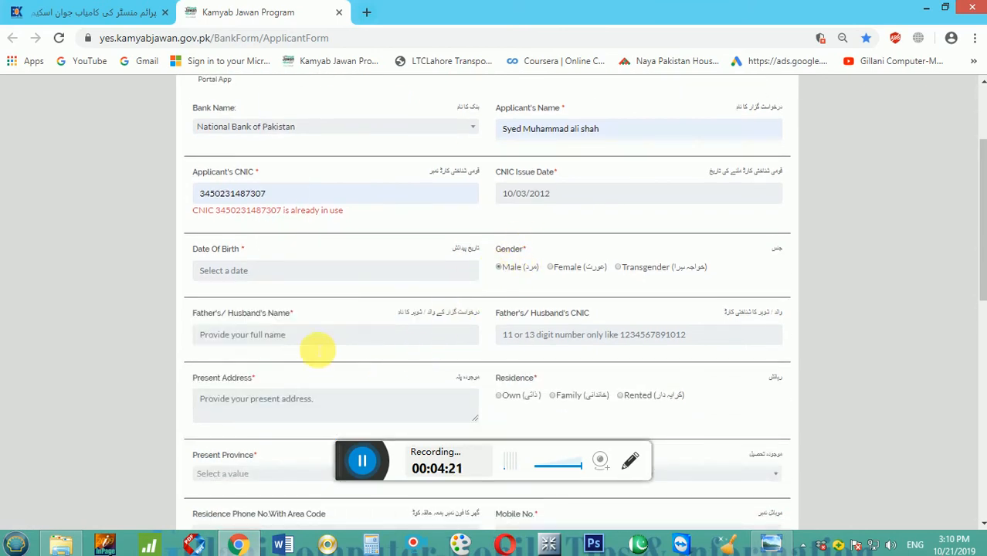
{"action": "left_click", "coordinate": [317, 342]}
{"action": "left_click", "coordinate": [286, 365]}
{"action": "left_click", "coordinate": [593, 336]}
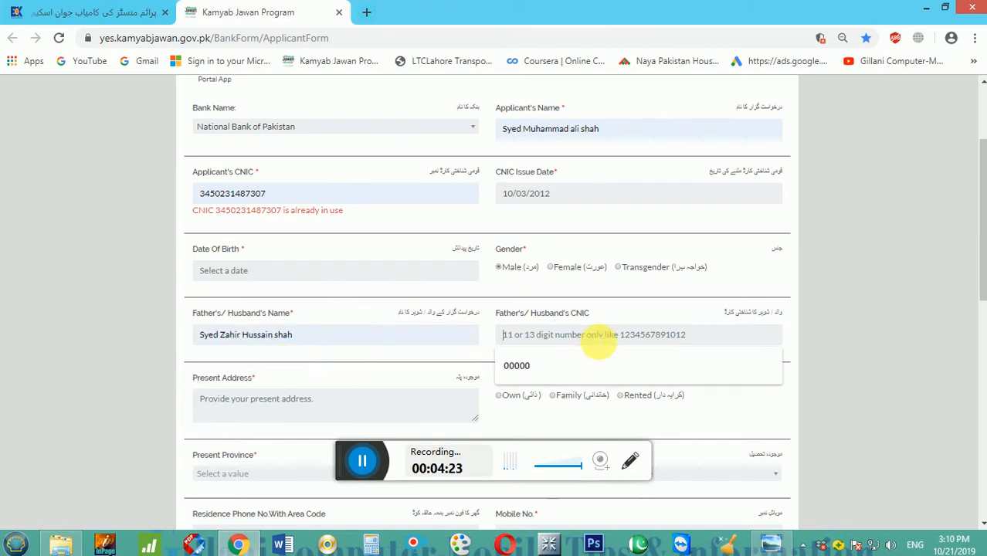
{"action": "left_click", "coordinate": [544, 376]}
Enter "xyz" as the present address and set the residence type to Family
{"action": "scroll", "coordinate": [546, 375], "scroll_direction": "down", "scroll_amount": 1}
{"action": "left_click", "coordinate": [353, 345]}
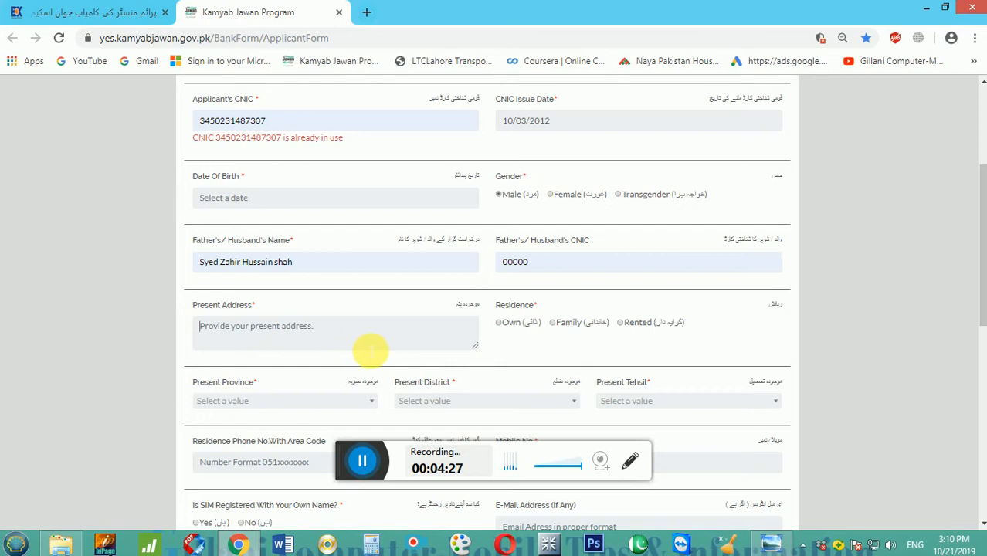
{"action": "type", "text": "xyz"}
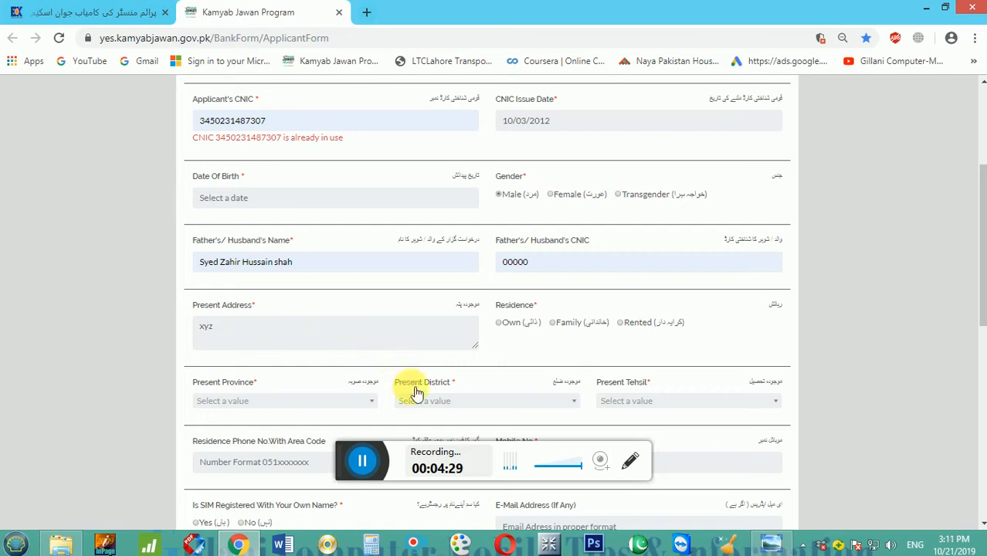
{"action": "left_click", "coordinate": [497, 323]}
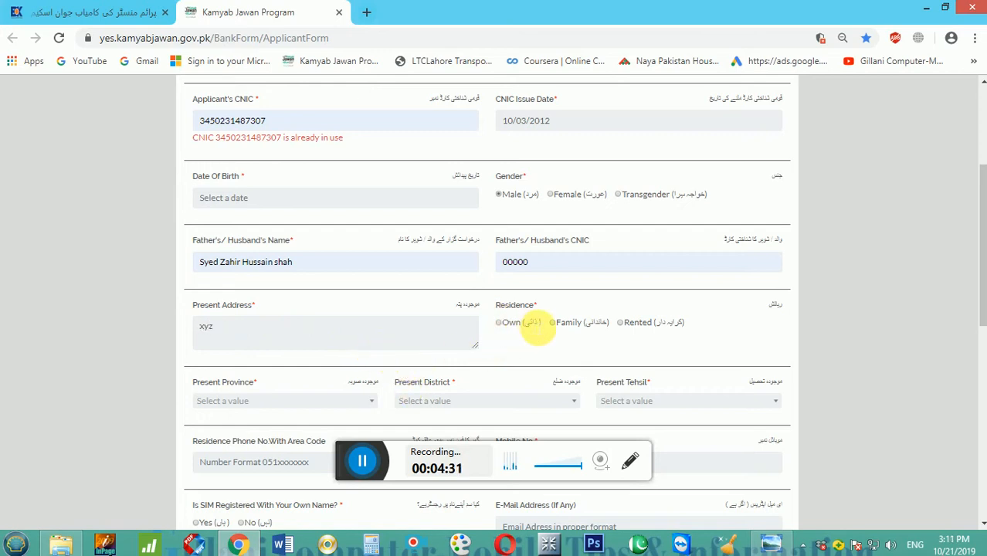
{"action": "left_click", "coordinate": [553, 323]}
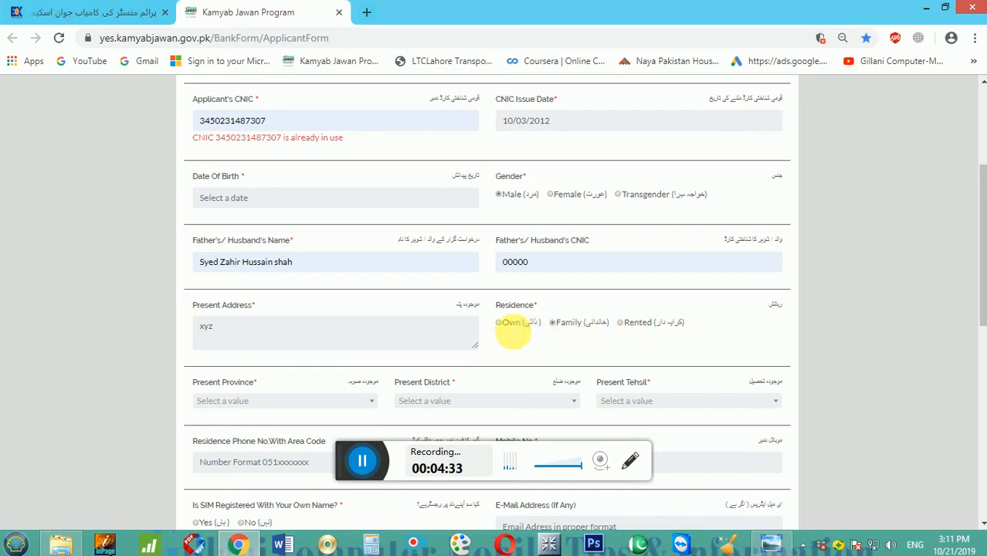
Set the present province to Punjab, the district to Jhelum and the tehsil to Sohawa
{"action": "scroll", "coordinate": [462, 343], "scroll_direction": "down", "scroll_amount": 2}
{"action": "scroll", "coordinate": [461, 343], "scroll_direction": "down", "scroll_amount": 1}
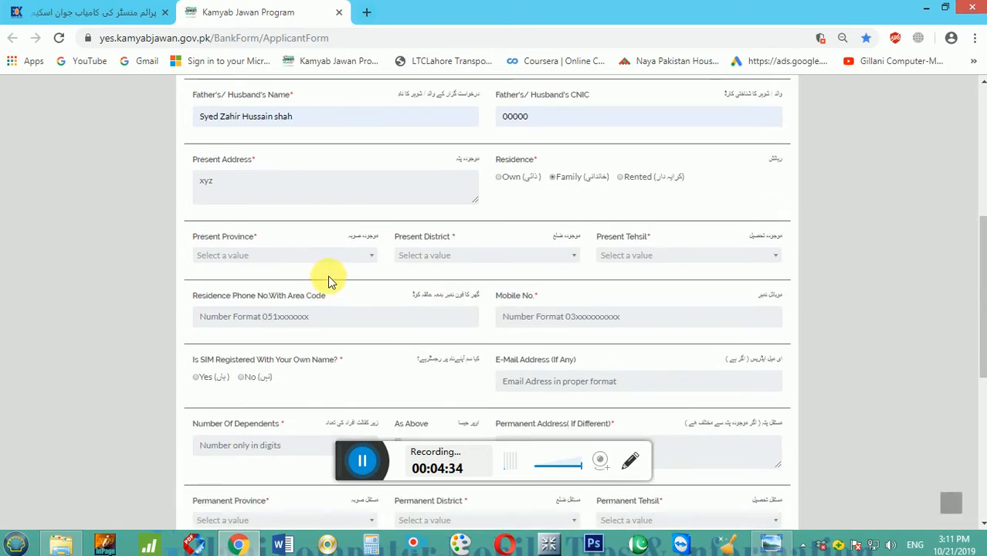
{"action": "left_click", "coordinate": [334, 256]}
{"action": "left_click", "coordinate": [303, 296]}
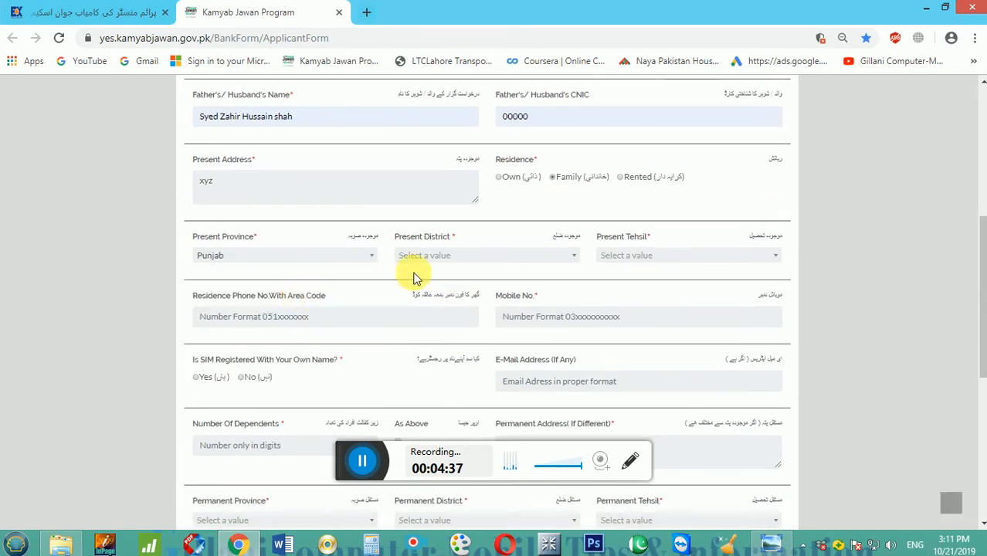
{"action": "left_click", "coordinate": [431, 258]}
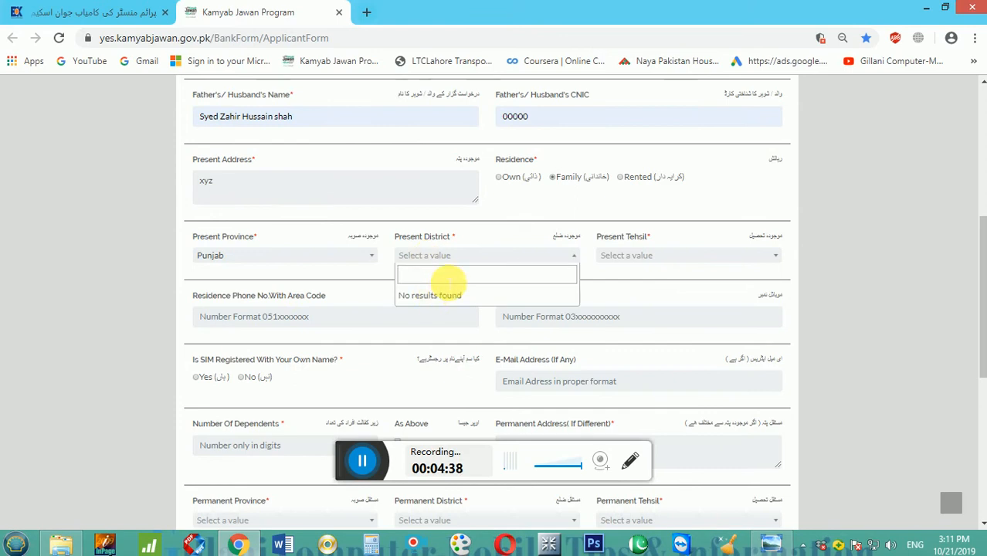
{"action": "key", "text": "BackSpace"}
{"action": "key", "text": "BackSpace"}
{"action": "key", "text": "BackSpace"}
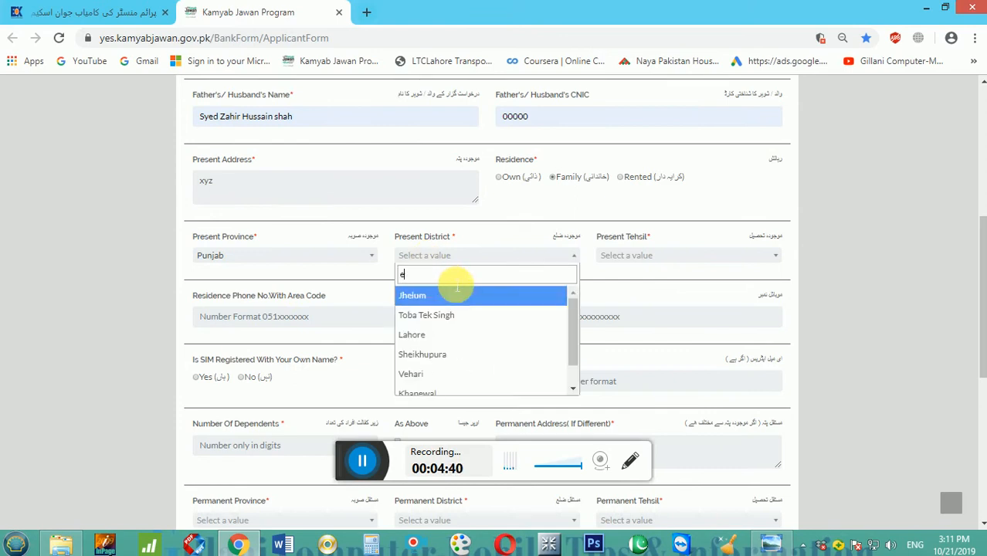
{"action": "left_click", "coordinate": [452, 316]}
{"action": "left_click", "coordinate": [675, 261]}
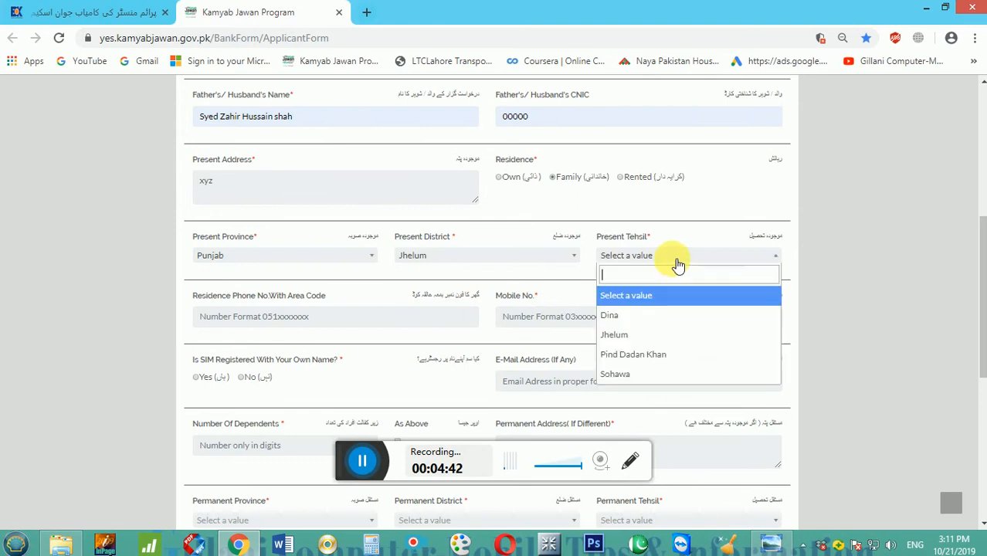
{"action": "left_click", "coordinate": [642, 375]}
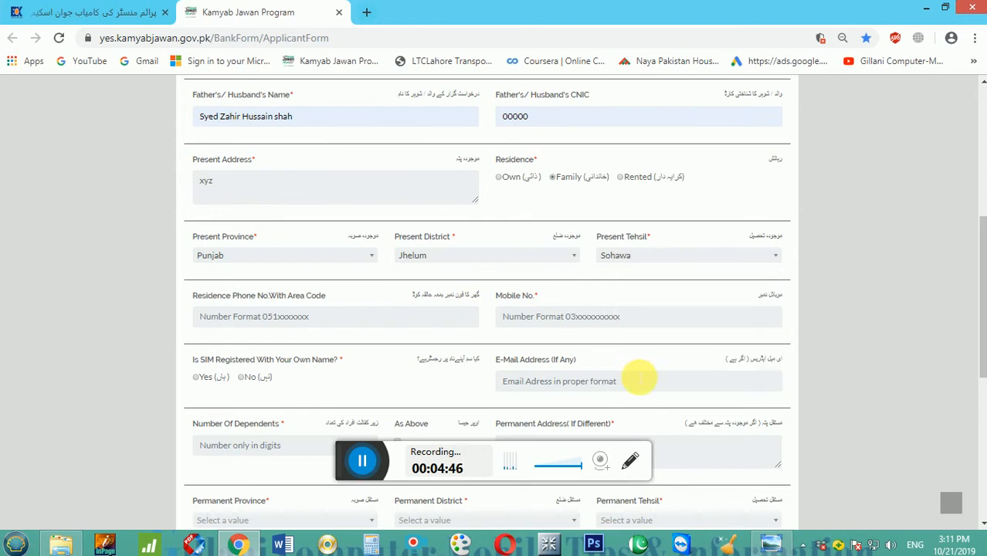
{"action": "scroll", "coordinate": [393, 330], "scroll_direction": "down", "scroll_amount": 1}
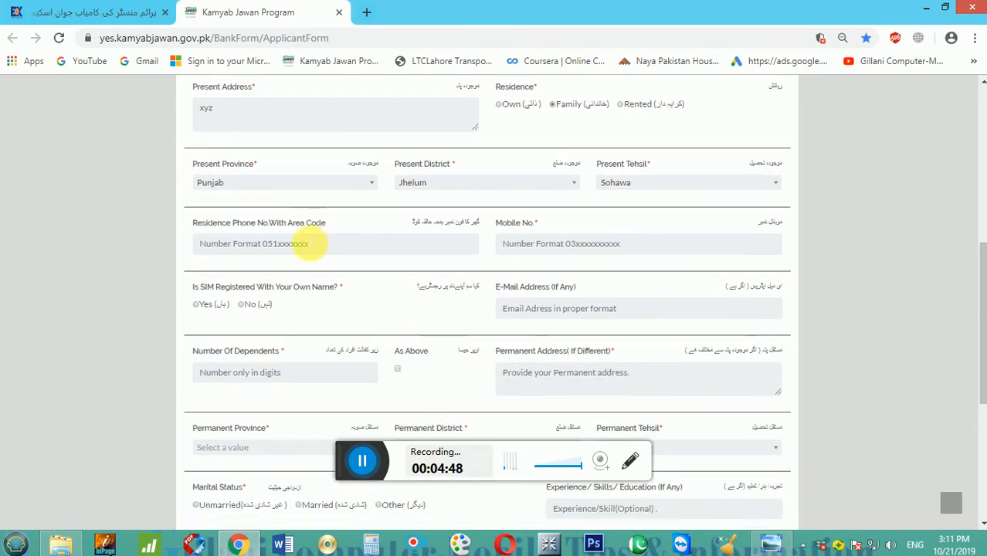
Fill in the applicant's residence phone number and mobile number, replacing the mobile number's last digit
{"action": "left_click", "coordinate": [308, 242]}
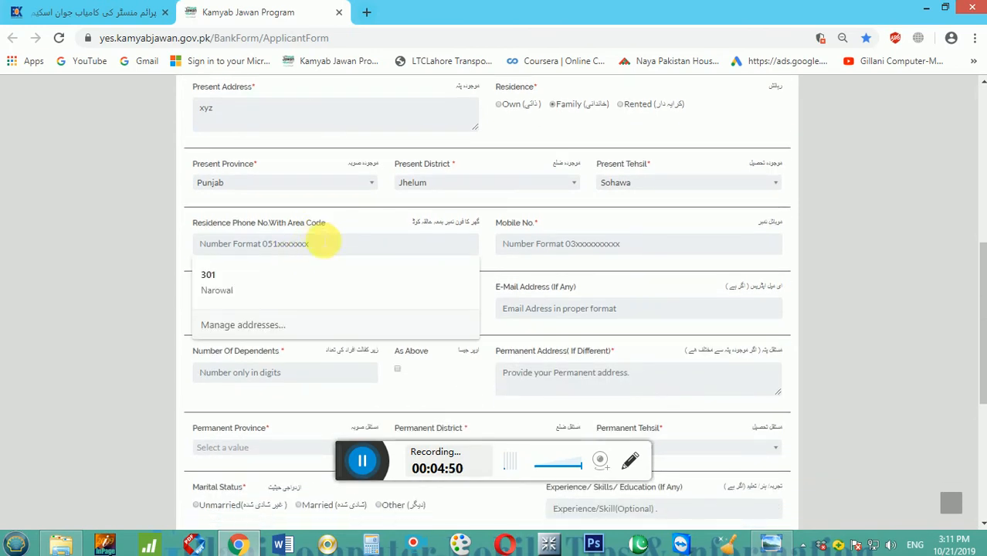
{"action": "type", "text": "00"}
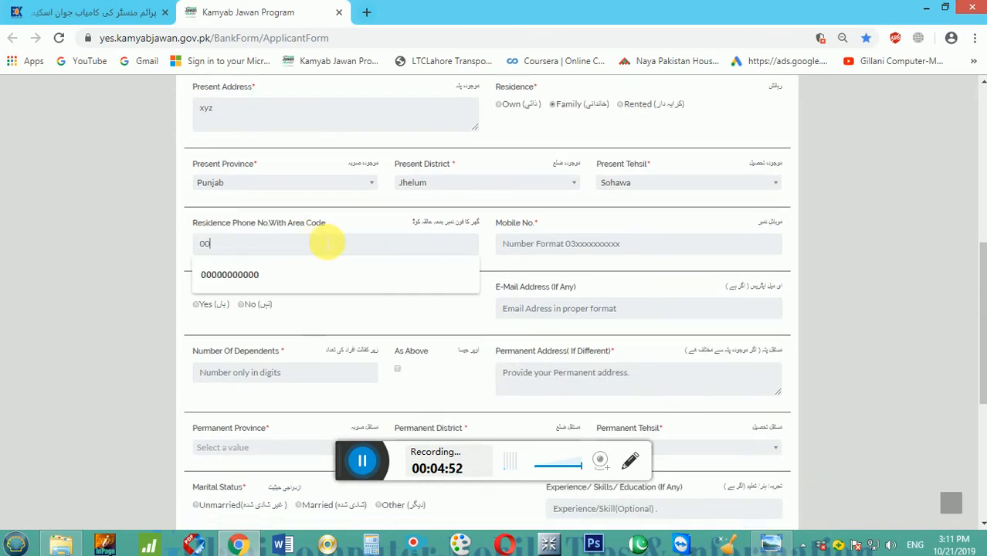
{"action": "left_click", "coordinate": [324, 272]}
{"action": "left_click", "coordinate": [580, 243]}
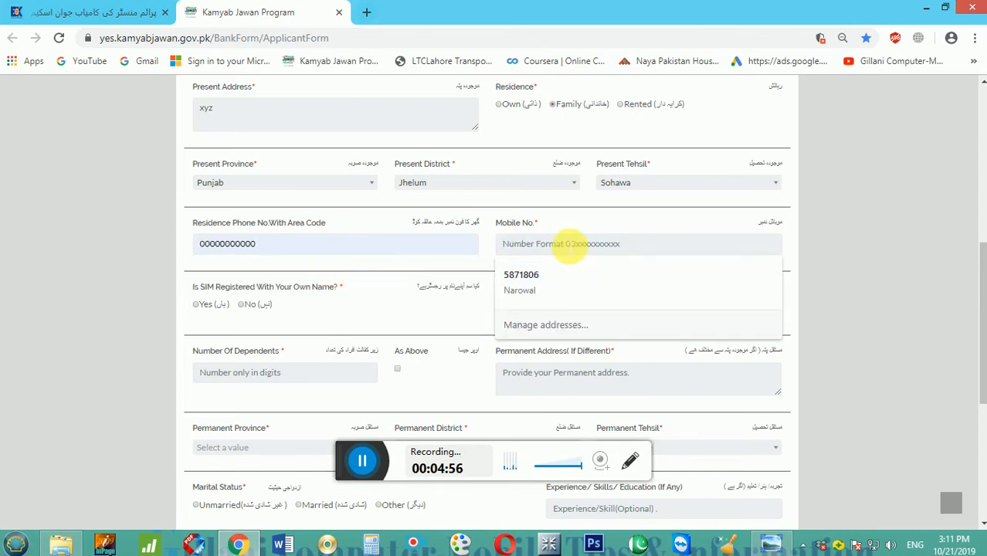
{"action": "type", "text": "0301"}
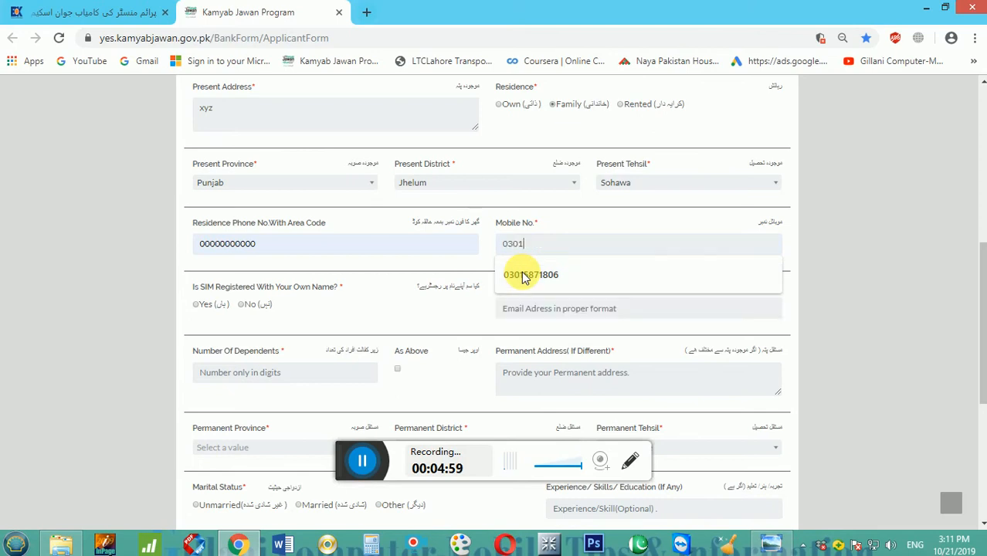
{"action": "left_click", "coordinate": [522, 276]}
{"action": "key", "text": "BackSpace"}
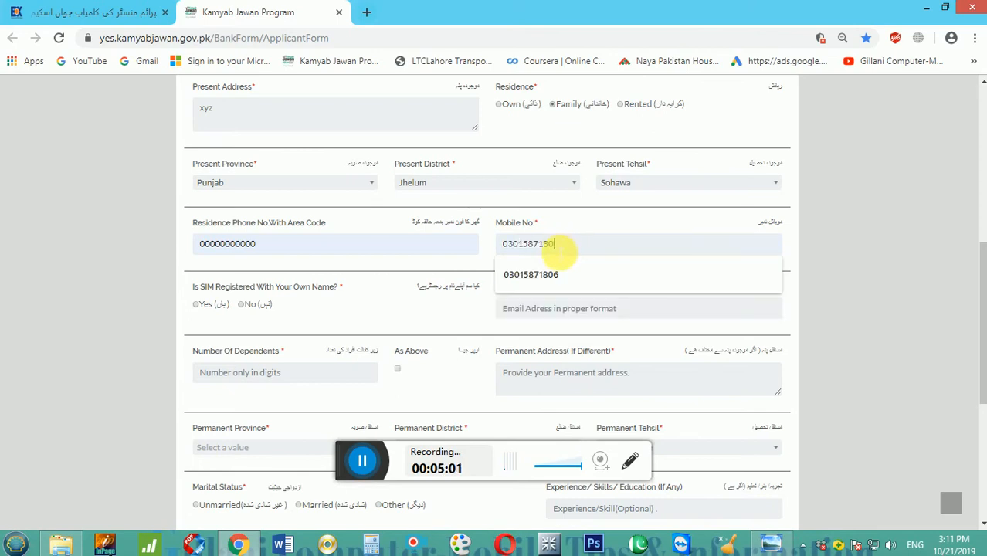
{"action": "type", "text": "5"}
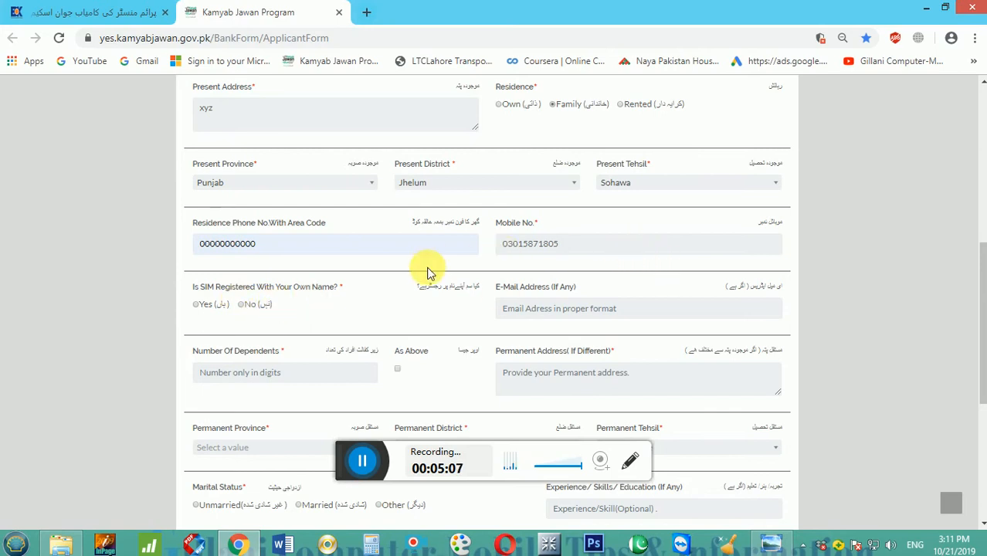
Mark the SIM as registered in the applicant's own name and fill in the e-mail address
{"action": "left_click", "coordinate": [198, 306]}
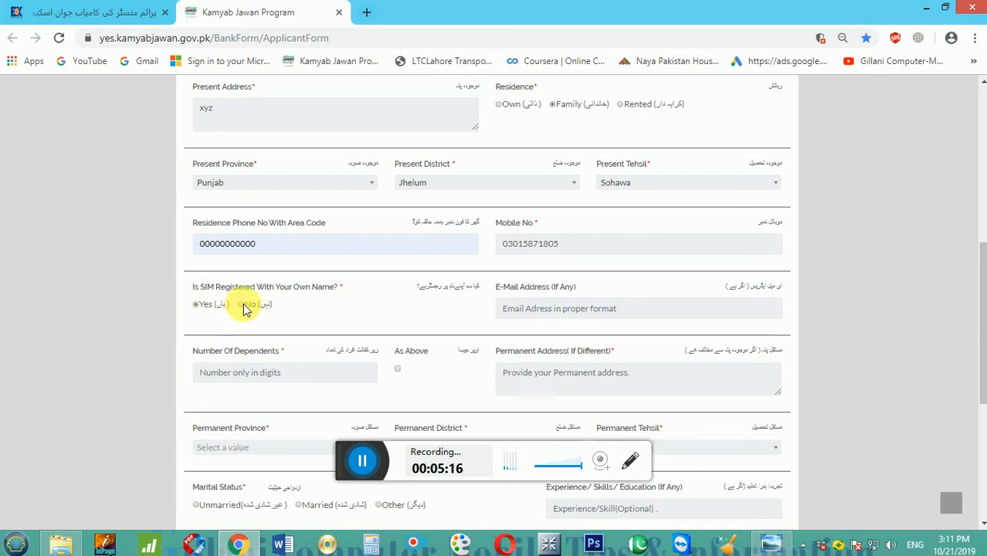
{"action": "left_click", "coordinate": [569, 313]}
{"action": "left_click", "coordinate": [557, 338]}
Set the number of dependents to 4 and make the permanent address the same as the present one
{"action": "left_click", "coordinate": [331, 369]}
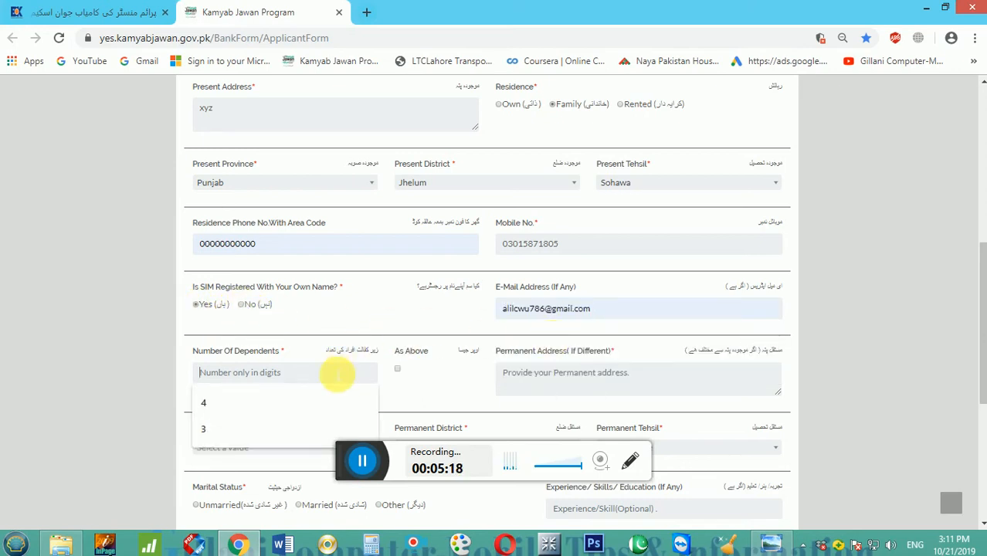
{"action": "left_click", "coordinate": [297, 403]}
{"action": "scroll", "coordinate": [305, 373], "scroll_direction": "down", "scroll_amount": 2}
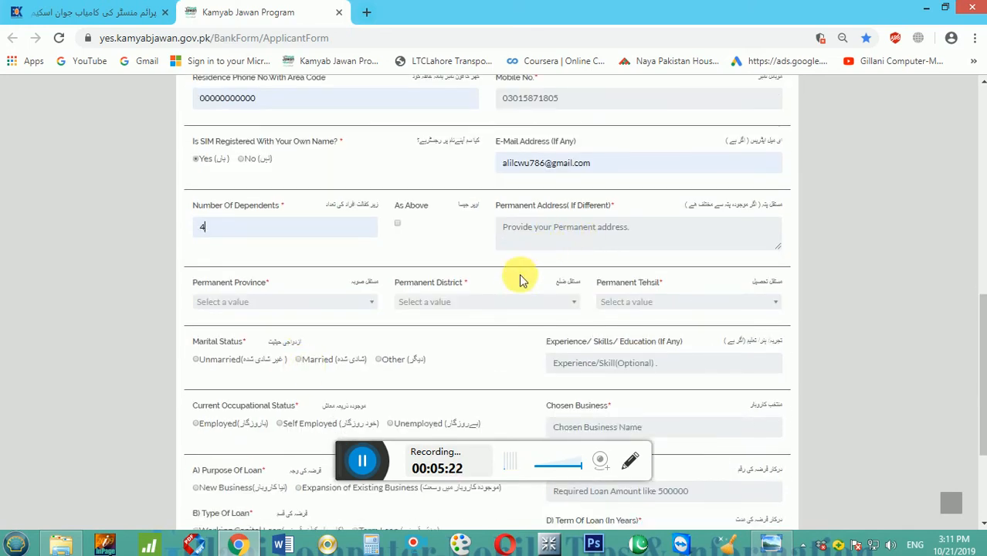
{"action": "left_click", "coordinate": [640, 244]}
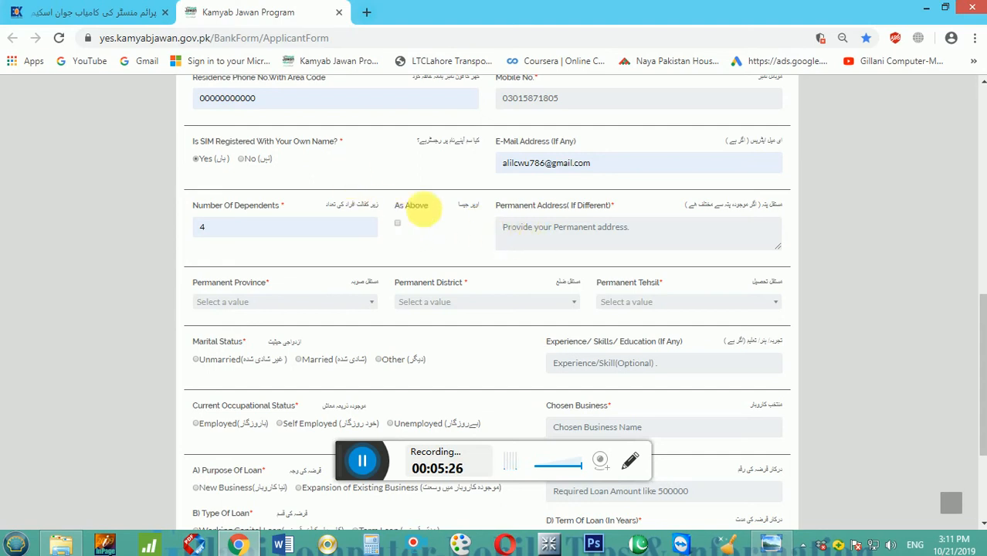
{"action": "left_click", "coordinate": [398, 224]}
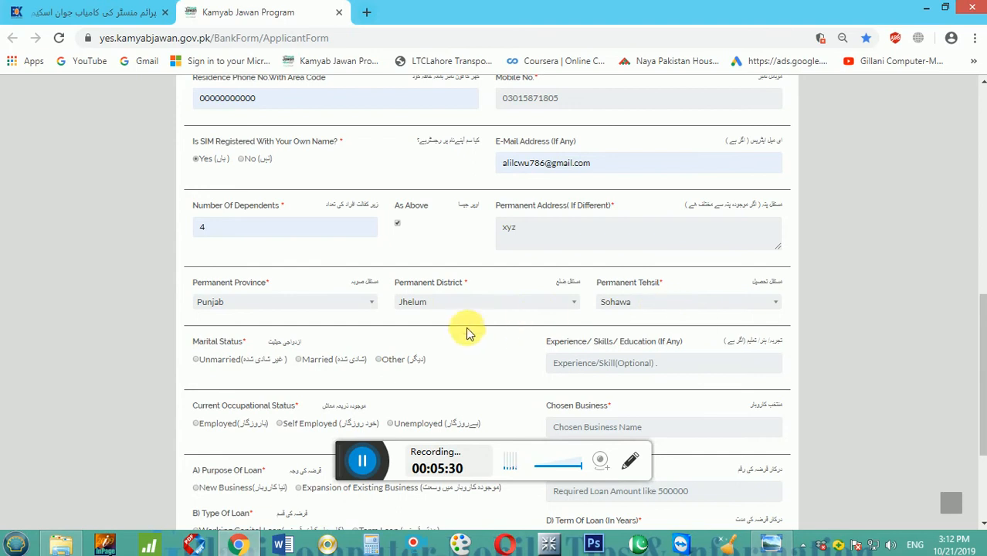
Set the marital status to Unmarried and enter "DAE computer" as the experience, skills or education
{"action": "scroll", "coordinate": [464, 332], "scroll_direction": "down", "scroll_amount": 1}
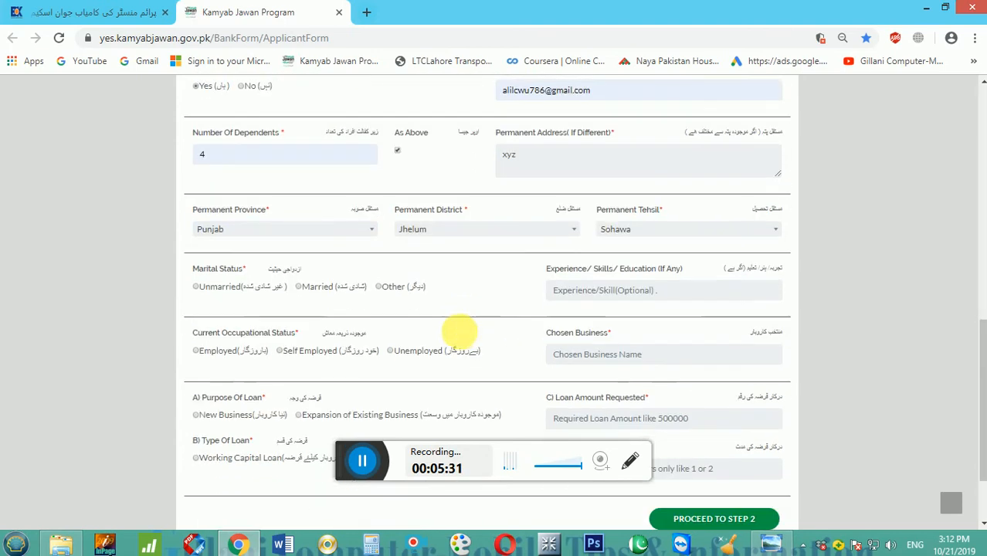
{"action": "left_click", "coordinate": [196, 288]}
{"action": "left_click", "coordinate": [595, 292]}
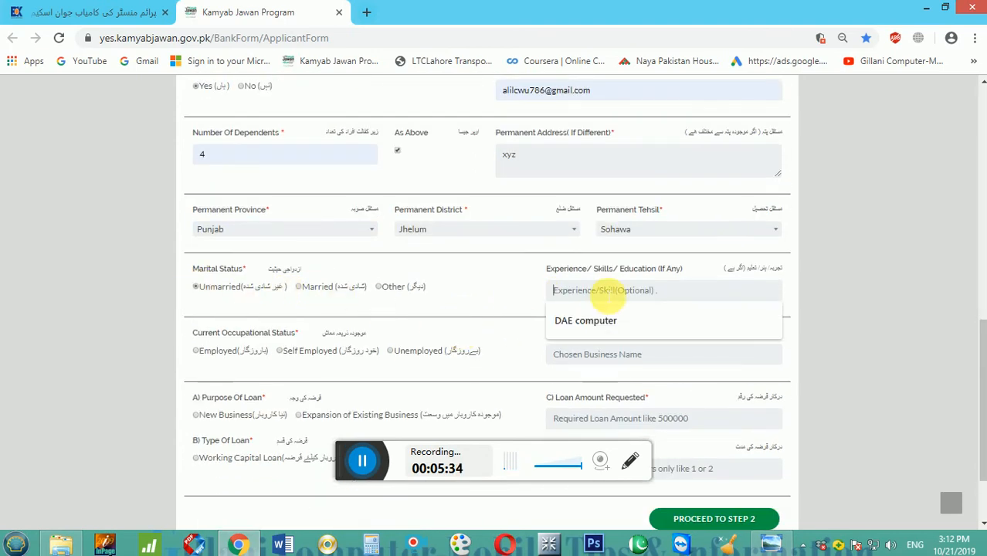
{"action": "left_click", "coordinate": [606, 326]}
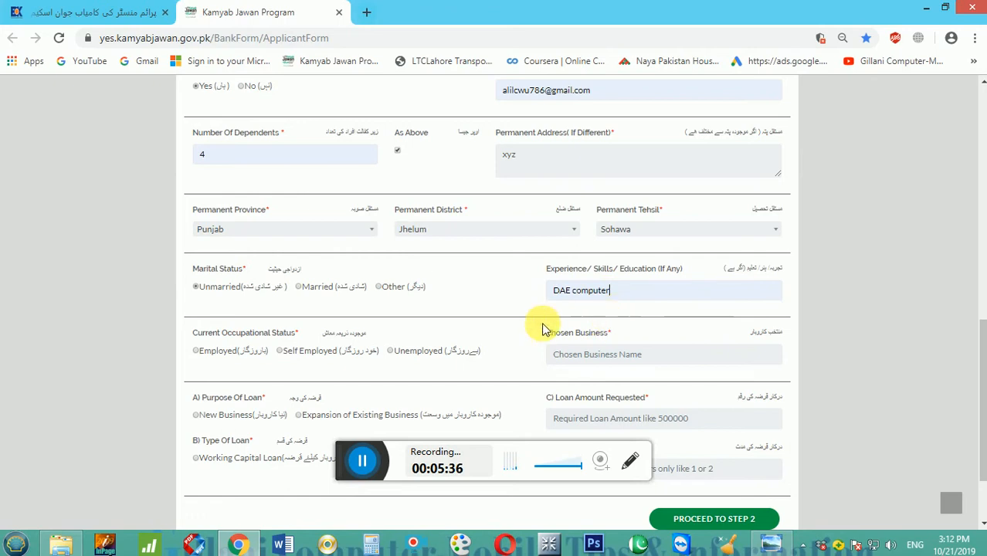
Set the current occupational status to Unemployed and the chosen business to "Computer sale purchase"
{"action": "left_click", "coordinate": [197, 352]}
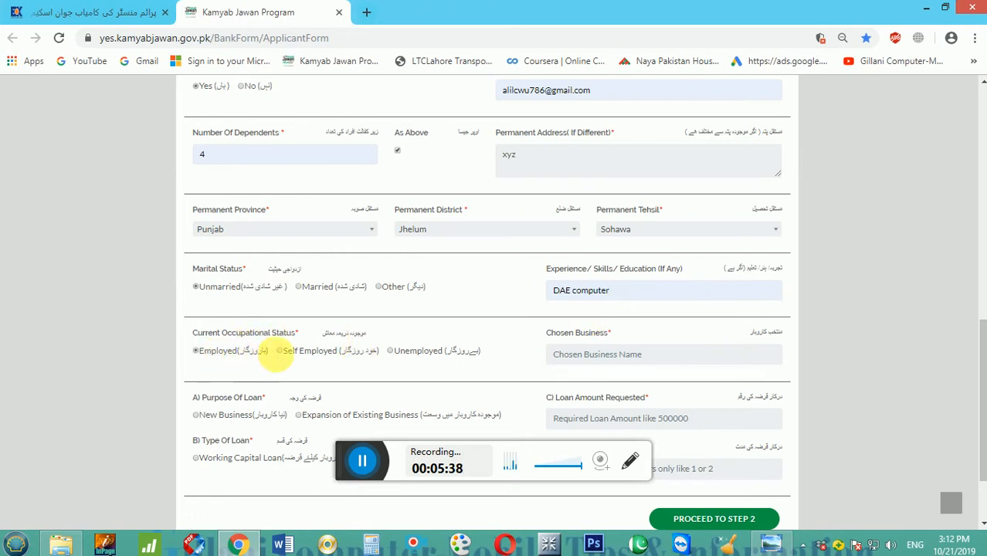
{"action": "left_click", "coordinate": [280, 351]}
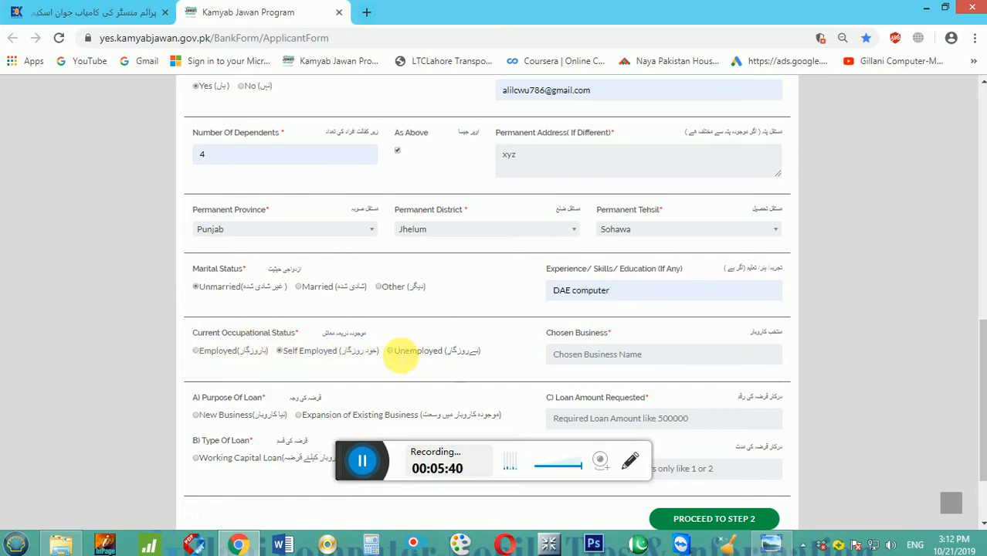
{"action": "left_click", "coordinate": [391, 350]}
{"action": "left_click", "coordinate": [654, 353]}
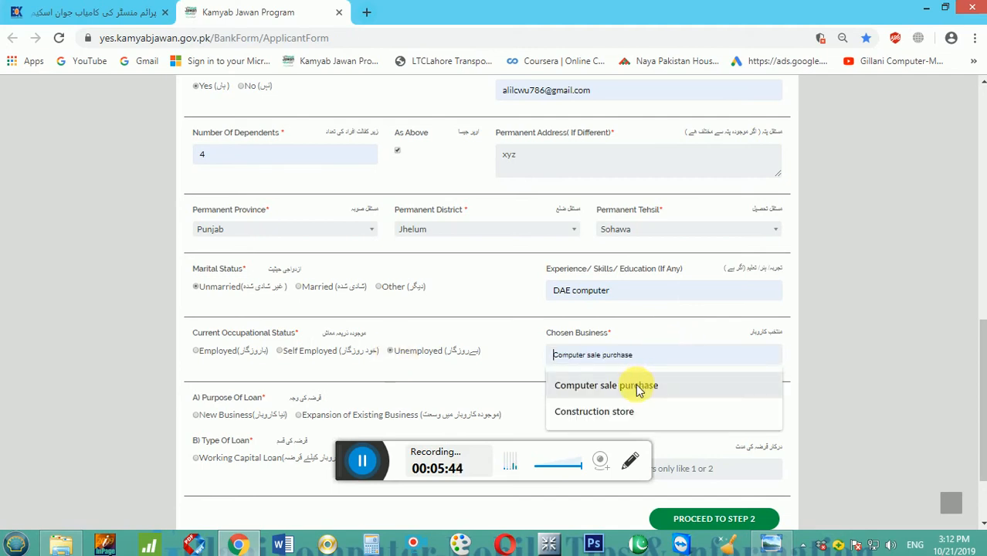
{"action": "left_click", "coordinate": [639, 386]}
Set the purpose of the loan to New Business and the requested loan amount to 5000000
{"action": "scroll", "coordinate": [464, 359], "scroll_direction": "down", "scroll_amount": 1}
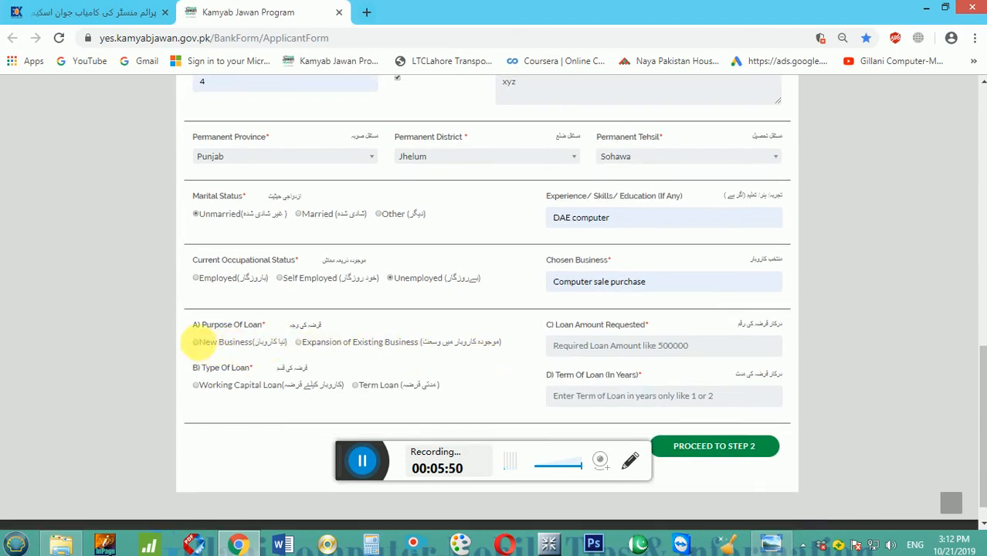
{"action": "left_click", "coordinate": [197, 344]}
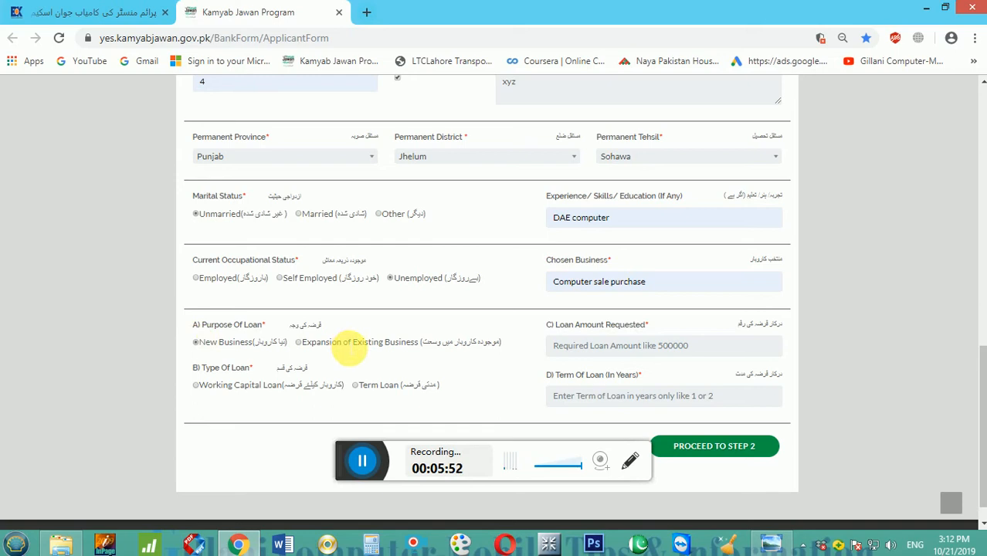
{"action": "left_click", "coordinate": [603, 347]}
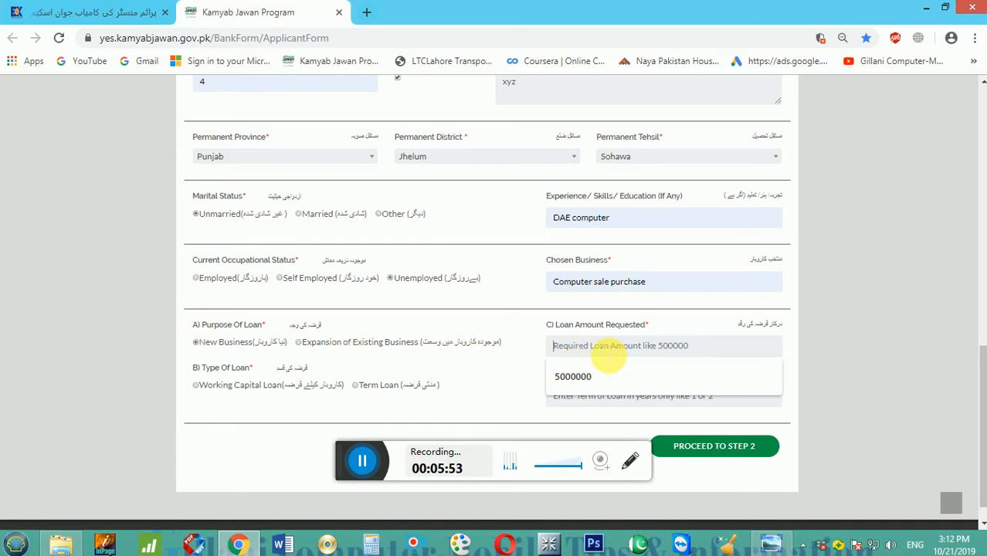
{"action": "left_click", "coordinate": [593, 377]}
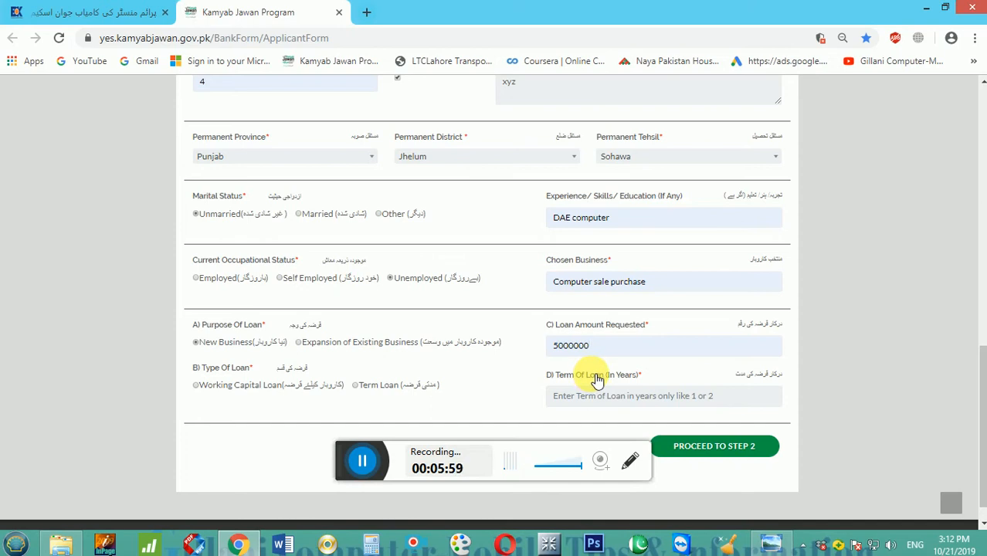
Choose Working Capital Loan as the loan type and set the term of the loan to 8 years
{"action": "scroll", "coordinate": [594, 378], "scroll_direction": "down", "scroll_amount": 1}
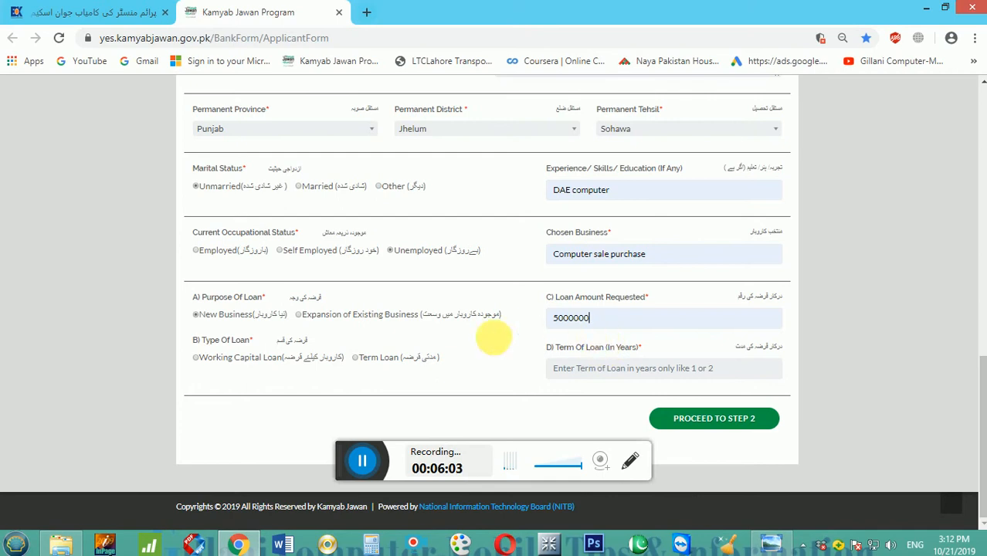
{"action": "left_click", "coordinate": [196, 360]}
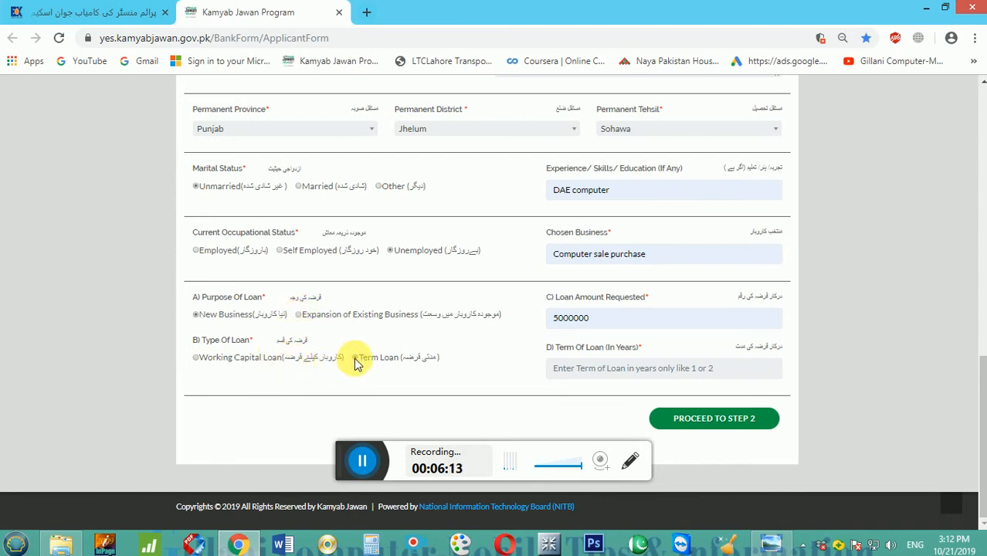
{"action": "left_click", "coordinate": [197, 360]}
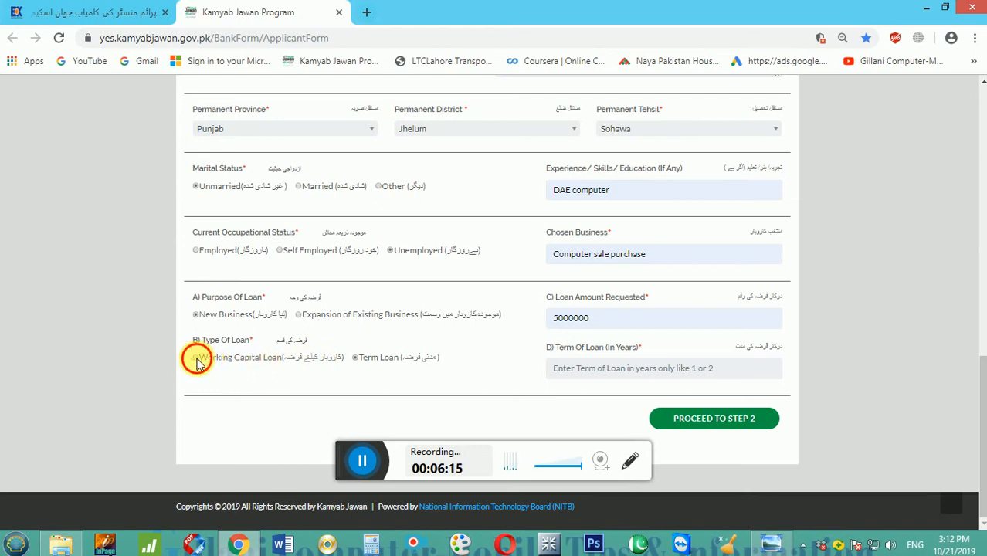
{"action": "left_click", "coordinate": [607, 380]}
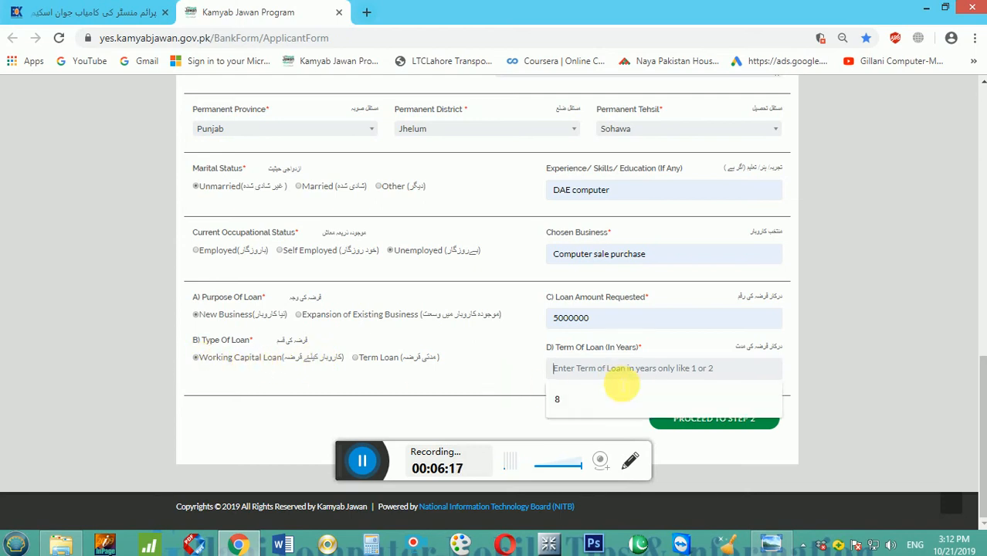
{"action": "left_click", "coordinate": [591, 397]}
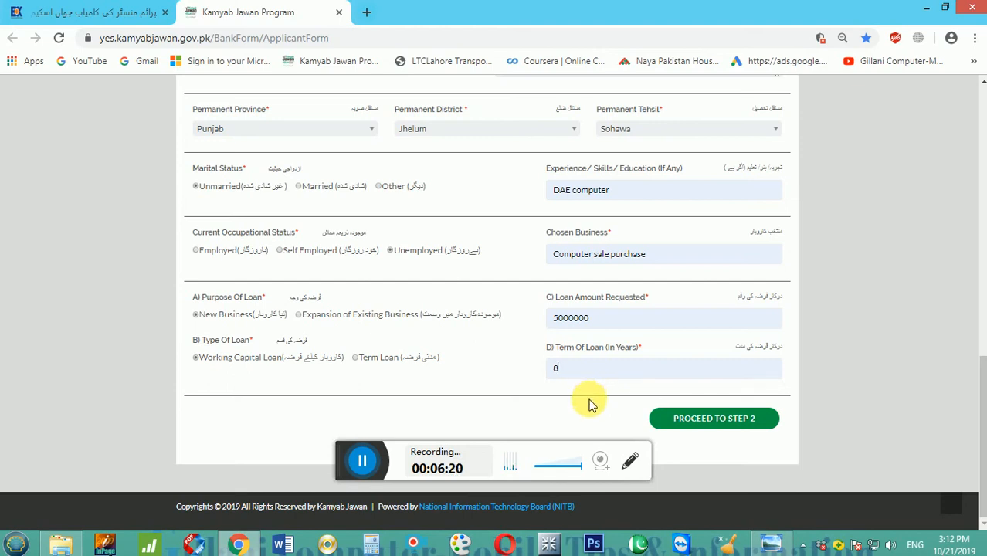
Replace the last digit of the applicant's CNIC number
{"action": "scroll", "coordinate": [601, 367], "scroll_direction": "up", "scroll_amount": 4}
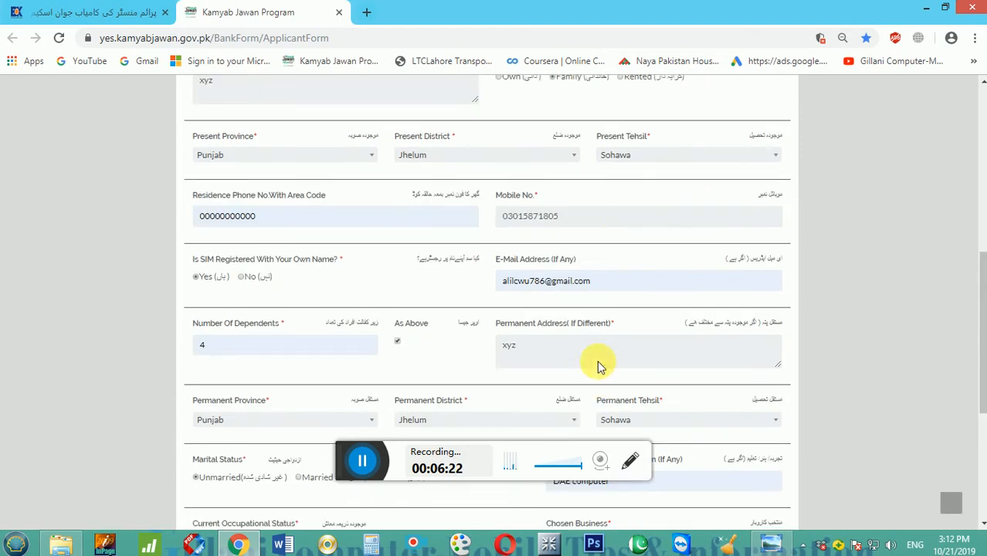
{"action": "scroll", "coordinate": [594, 359], "scroll_direction": "up", "scroll_amount": 5}
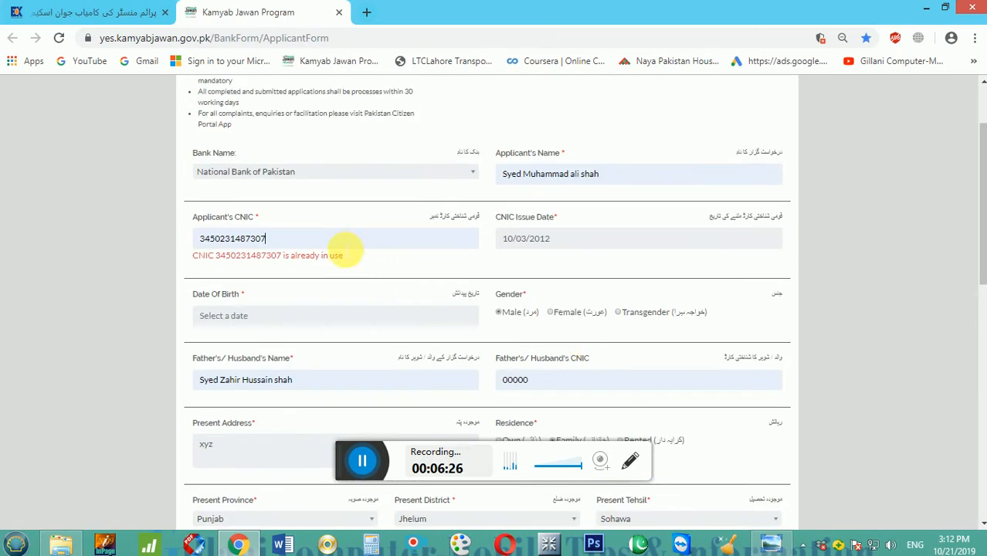
{"action": "key", "text": "BackSpace"}
{"action": "type", "text": "1"}
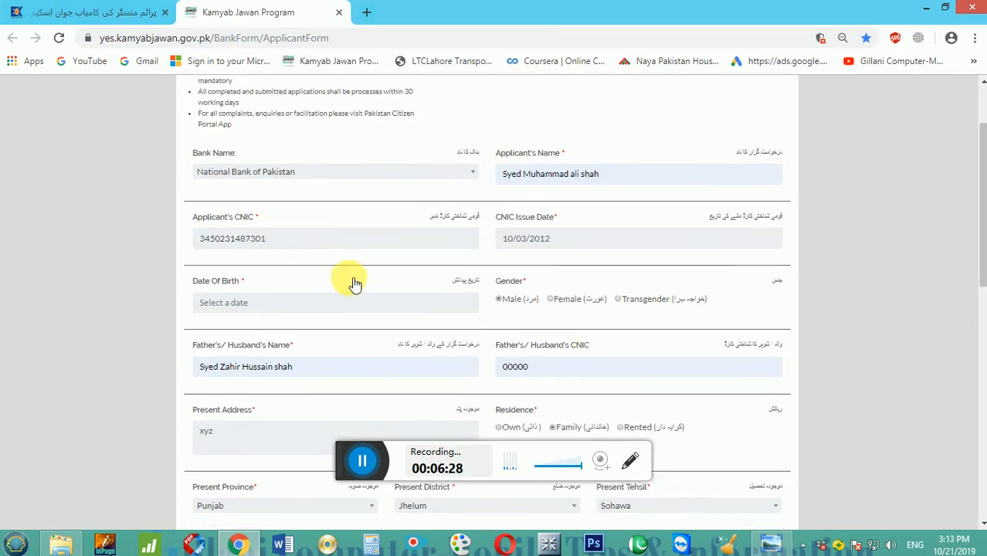
Review the entries of the Bank Loan Form from the bank name through the loan details
{"action": "scroll", "coordinate": [354, 284], "scroll_direction": "up", "scroll_amount": 2}
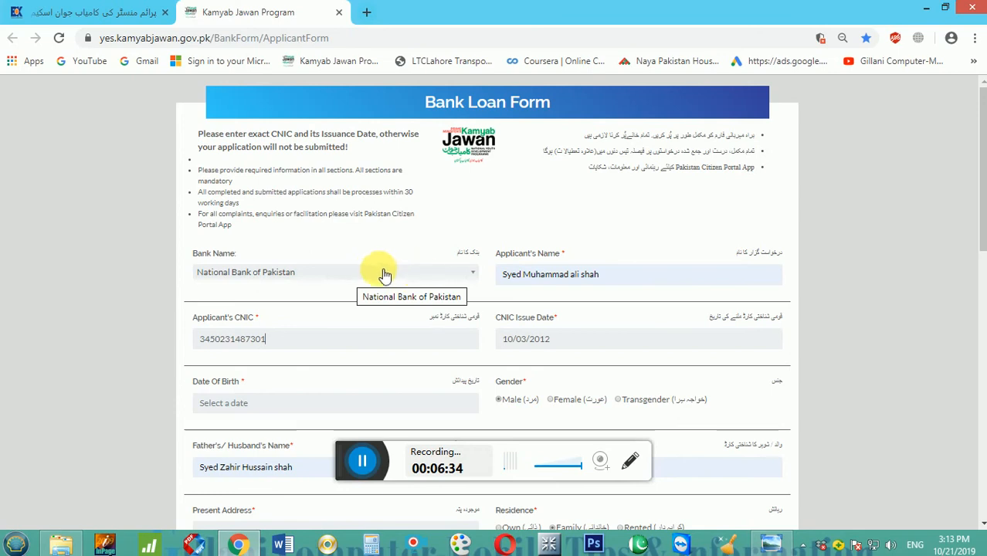
{"action": "scroll", "coordinate": [387, 272], "scroll_direction": "down", "scroll_amount": 2}
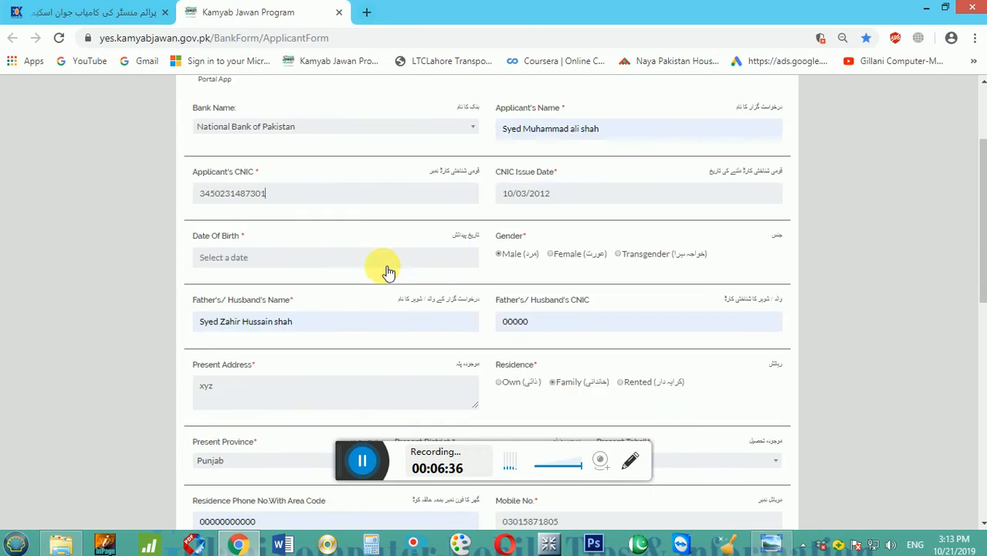
{"action": "scroll", "coordinate": [384, 271], "scroll_direction": "down", "scroll_amount": 6}
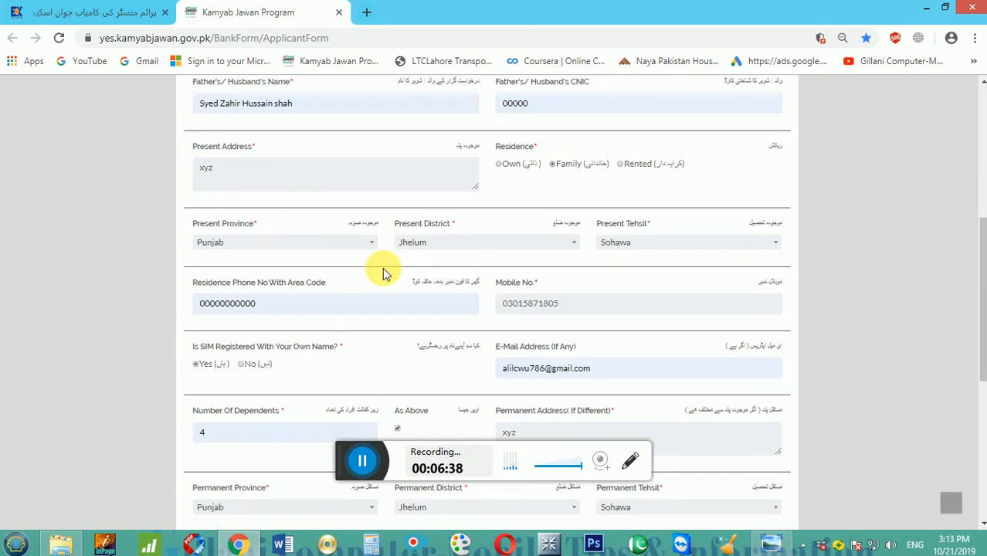
{"action": "scroll", "coordinate": [656, 362], "scroll_direction": "down", "scroll_amount": 2}
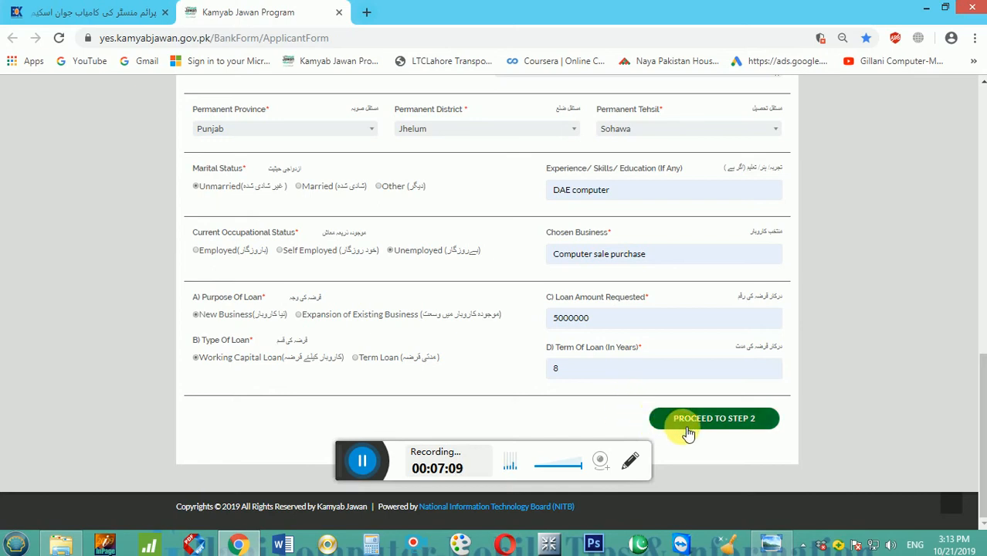
{"action": "scroll", "coordinate": [717, 435], "scroll_direction": "up", "scroll_amount": 5}
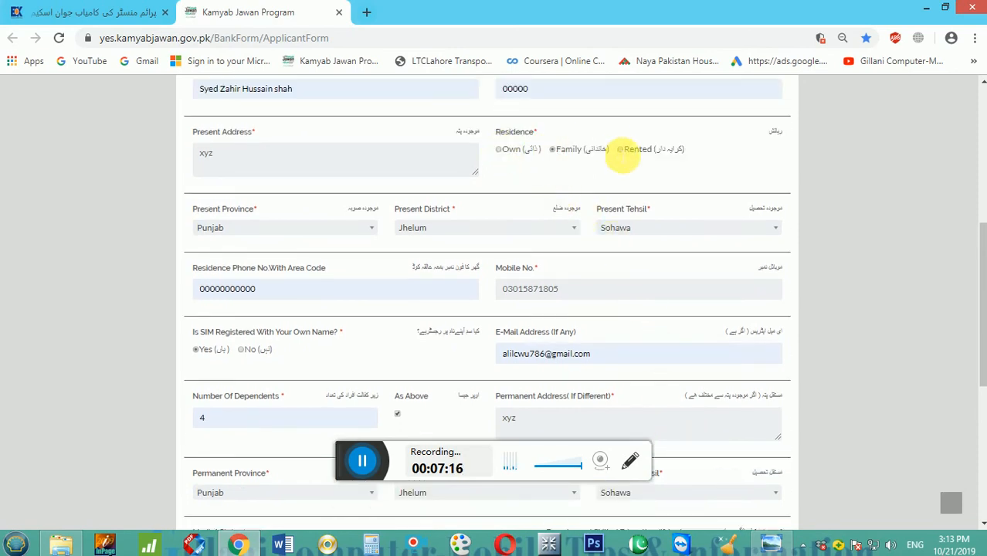
{"action": "scroll", "coordinate": [657, 236], "scroll_direction": "up", "scroll_amount": 5}
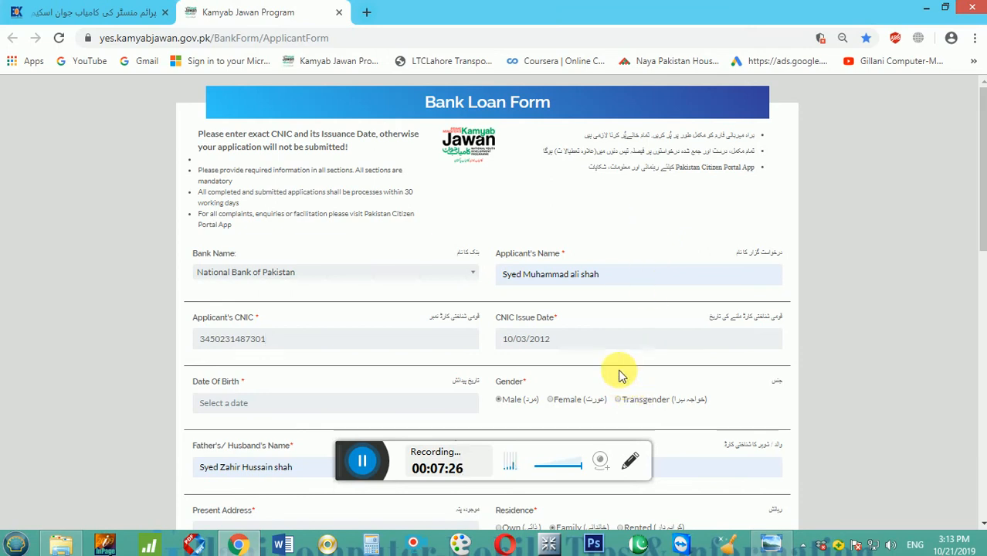
Change the bank name in the Bank Loan Form to Bank of Punjab
{"action": "left_click", "coordinate": [478, 278]}
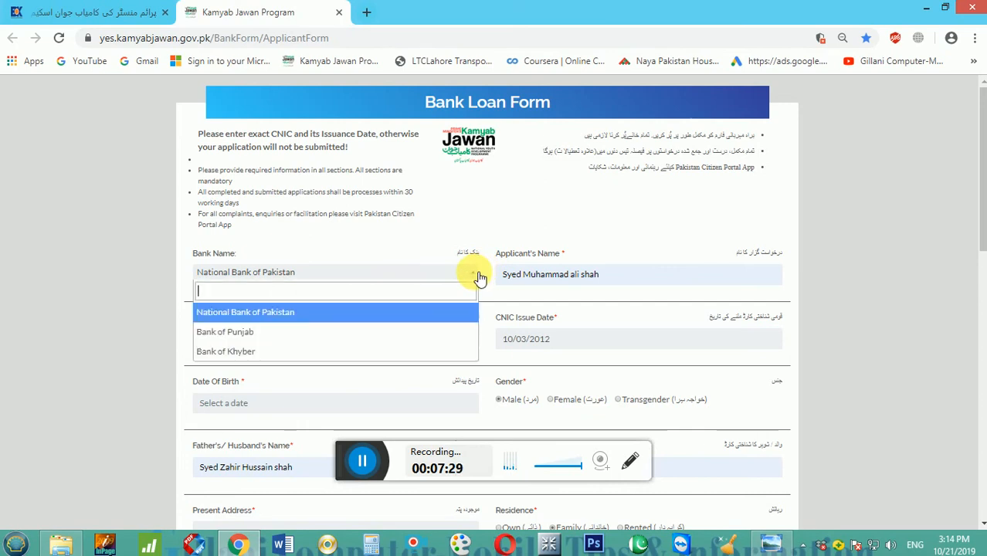
{"action": "left_click", "coordinate": [369, 344]}
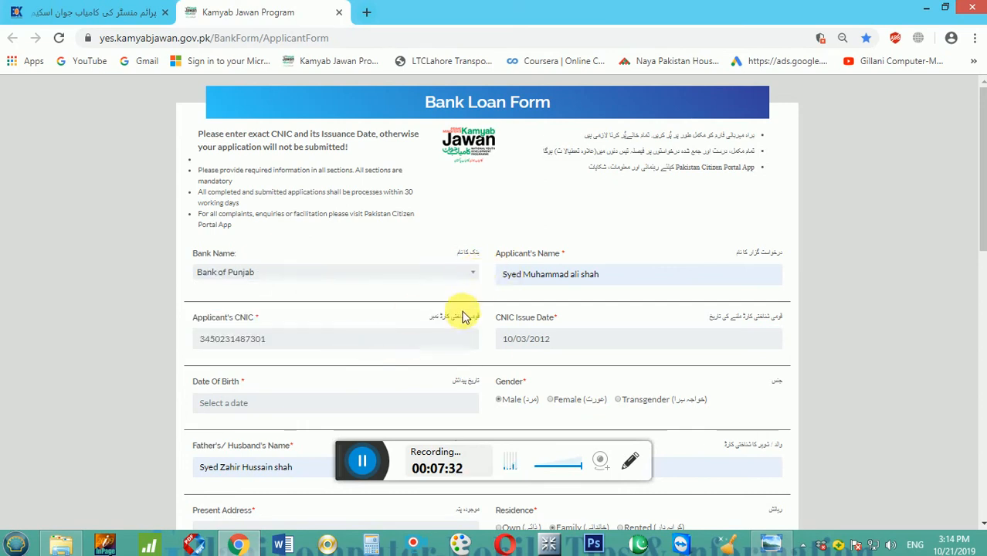
Review the filled-in Bank Loan Form from the bank and applicant details to the loan details and the option to proceed to step 2
{"action": "scroll", "coordinate": [430, 379], "scroll_direction": "down", "scroll_amount": 4}
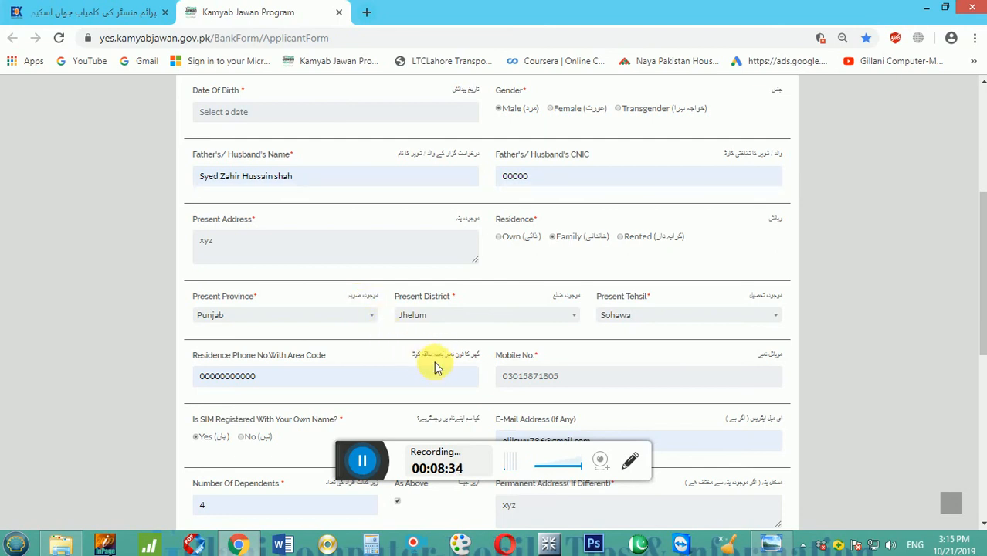
{"action": "scroll", "coordinate": [424, 347], "scroll_direction": "down", "scroll_amount": 1}
{"action": "scroll", "coordinate": [431, 348], "scroll_direction": "down", "scroll_amount": 2}
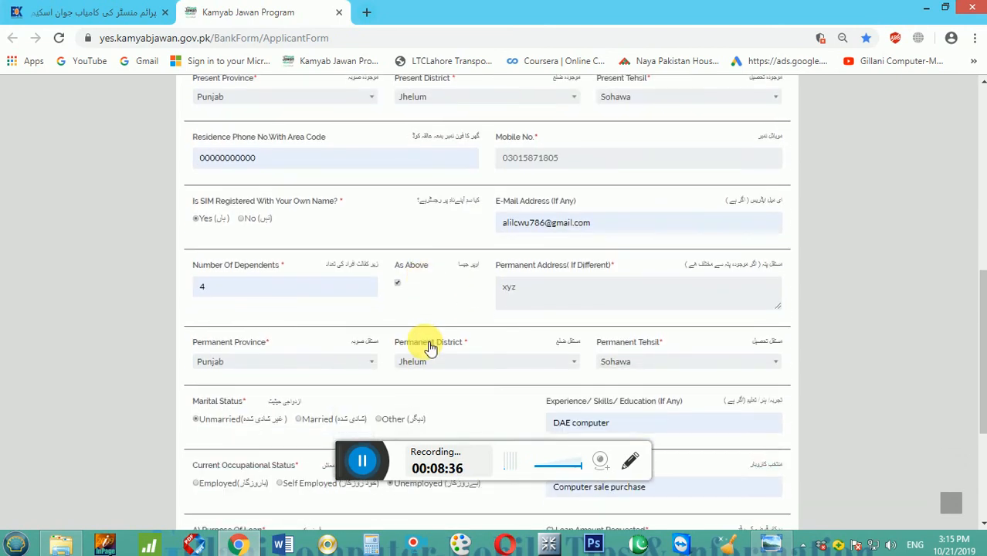
{"action": "scroll", "coordinate": [431, 348], "scroll_direction": "down", "scroll_amount": 1}
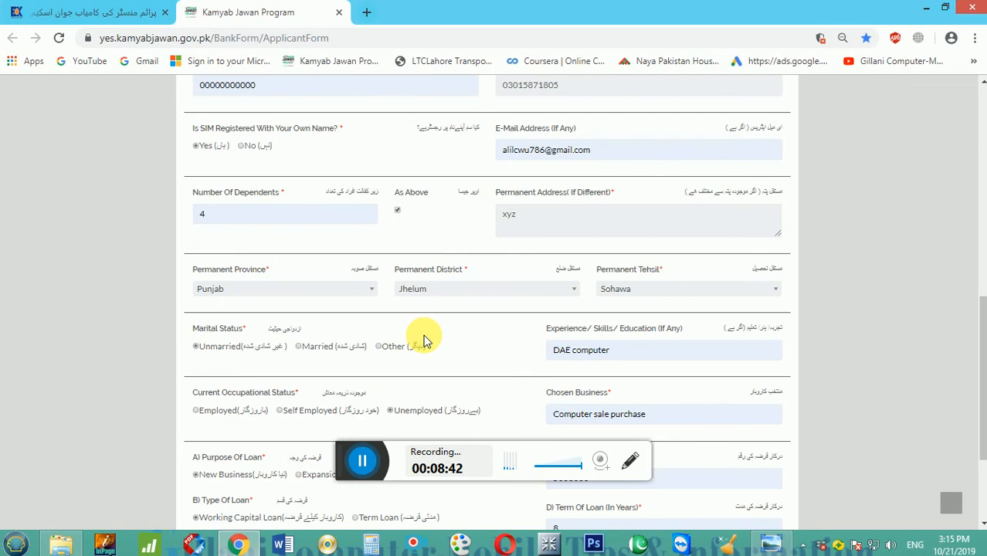
{"action": "scroll", "coordinate": [423, 340], "scroll_direction": "down", "scroll_amount": 1}
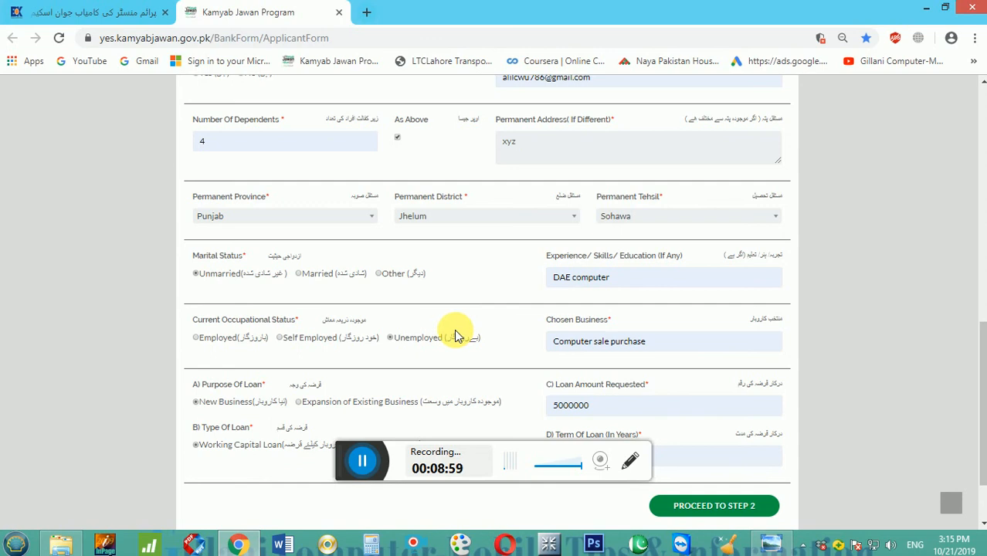
{"action": "scroll", "coordinate": [454, 333], "scroll_direction": "up", "scroll_amount": 2}
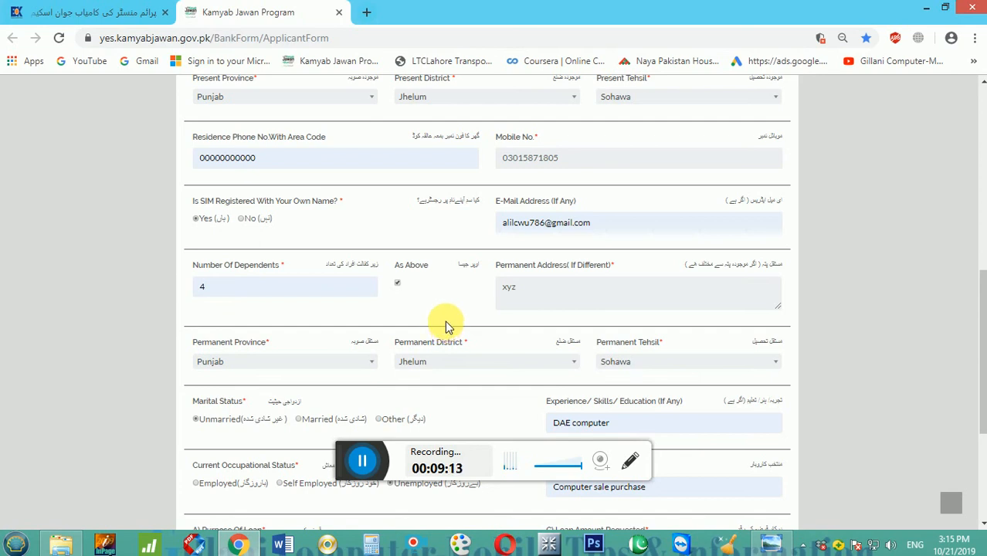
{"action": "scroll", "coordinate": [442, 321], "scroll_direction": "up", "scroll_amount": 3}
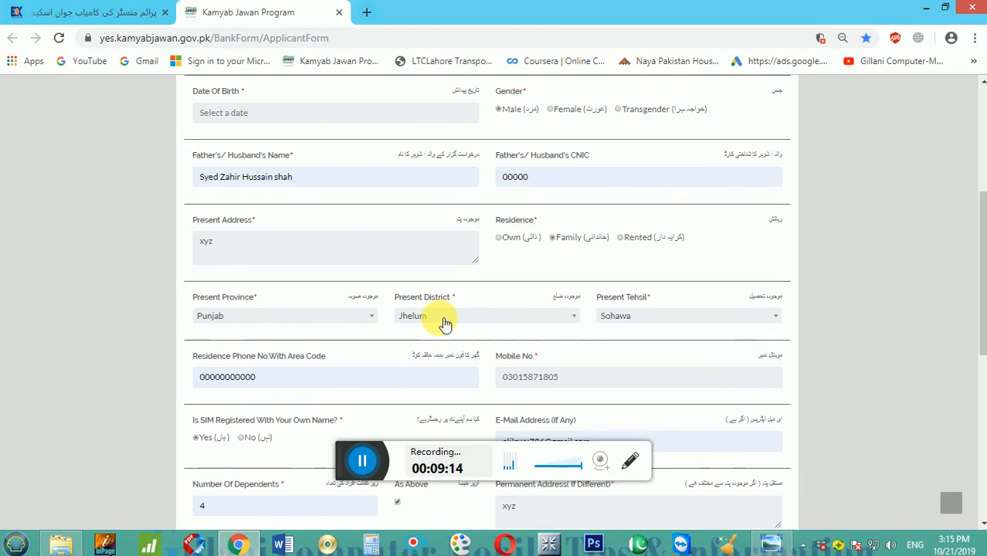
{"action": "scroll", "coordinate": [442, 321], "scroll_direction": "up", "scroll_amount": 4}
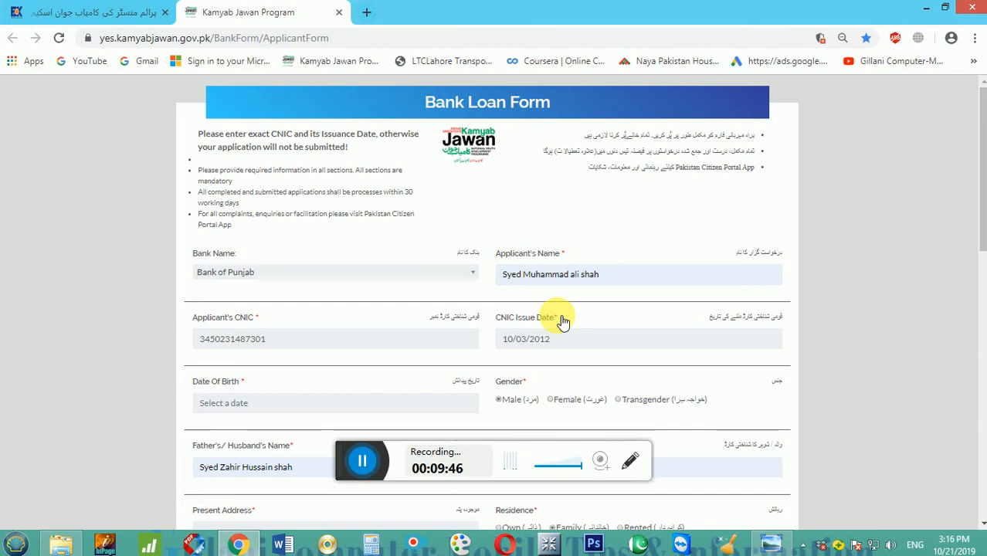
{"action": "scroll", "coordinate": [561, 320], "scroll_direction": "down", "scroll_amount": 5}
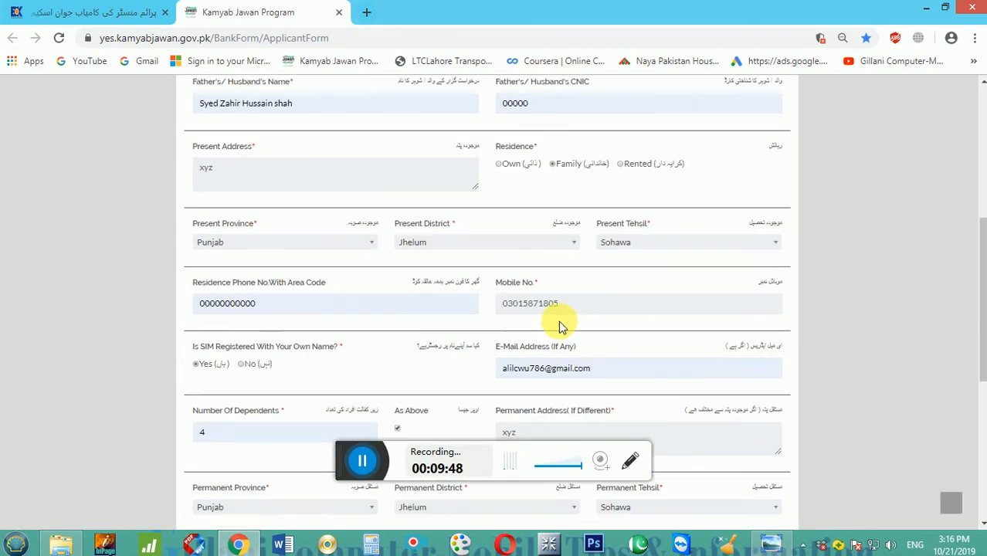
{"action": "scroll", "coordinate": [585, 287], "scroll_direction": "down", "scroll_amount": 2}
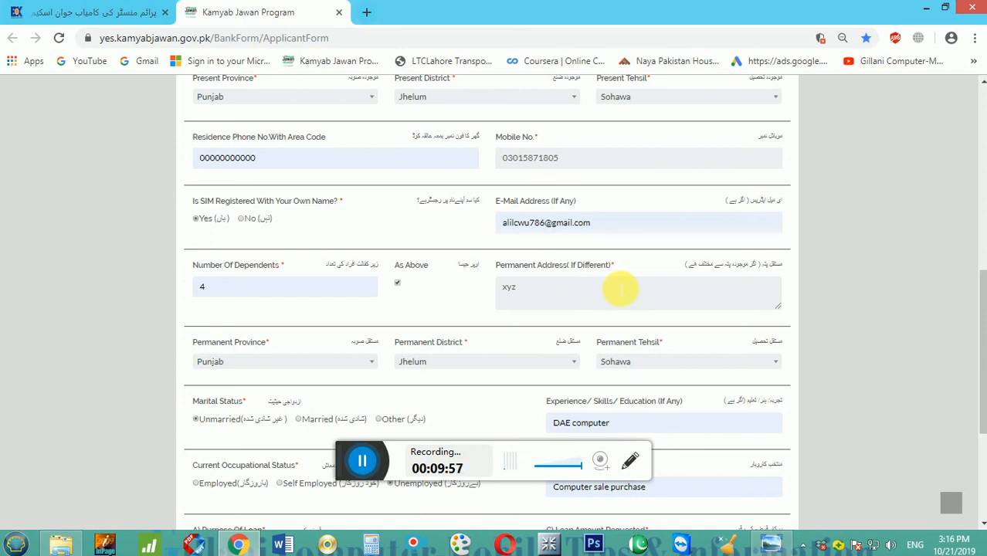
Print the form page to PDF and save it on the Desktop as Kamyab Jawan Program.pdf
{"action": "key", "text": "ctrl+p"}
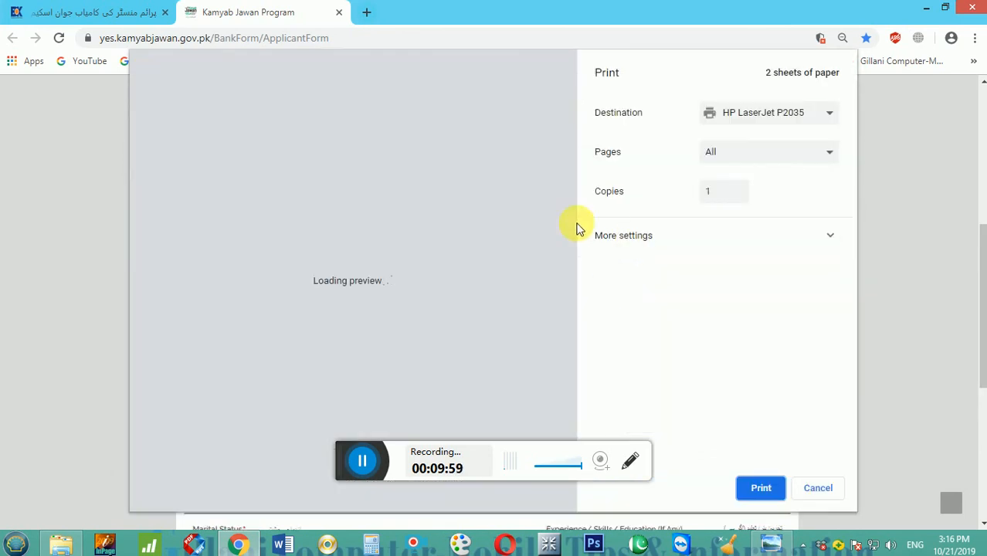
{"action": "left_click", "coordinate": [765, 115]}
{"action": "left_click", "coordinate": [763, 155]}
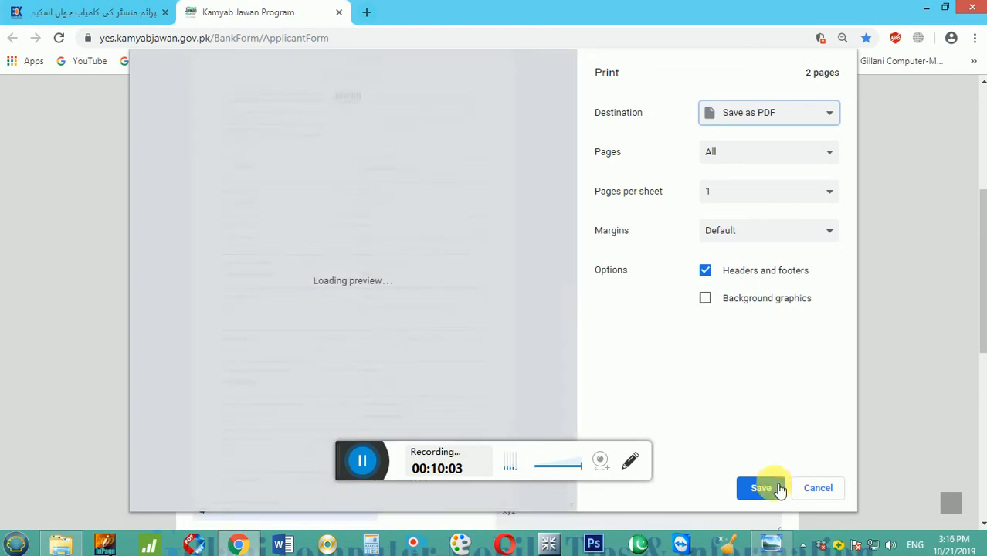
{"action": "left_click", "coordinate": [765, 487]}
{"action": "left_click", "coordinate": [66, 103]}
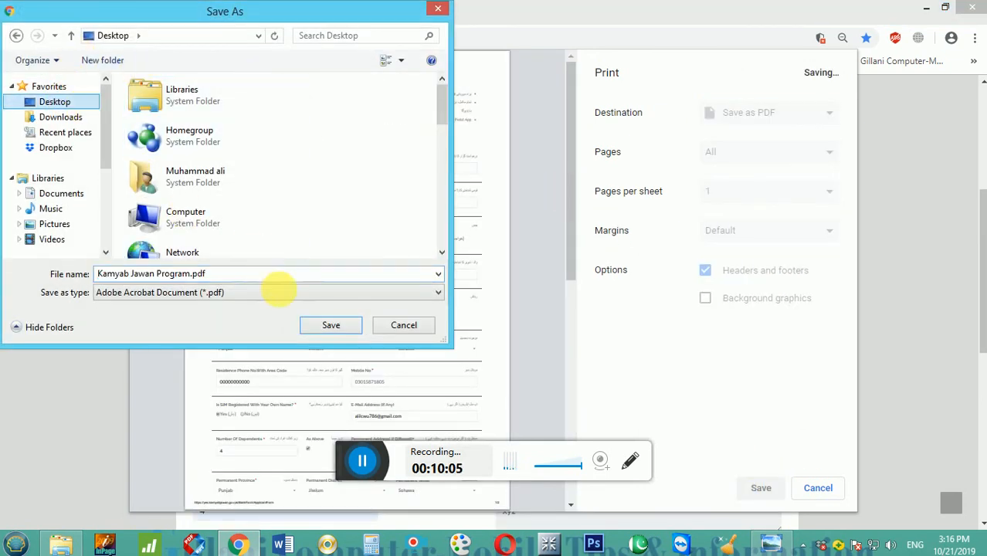
{"action": "left_click", "coordinate": [329, 324]}
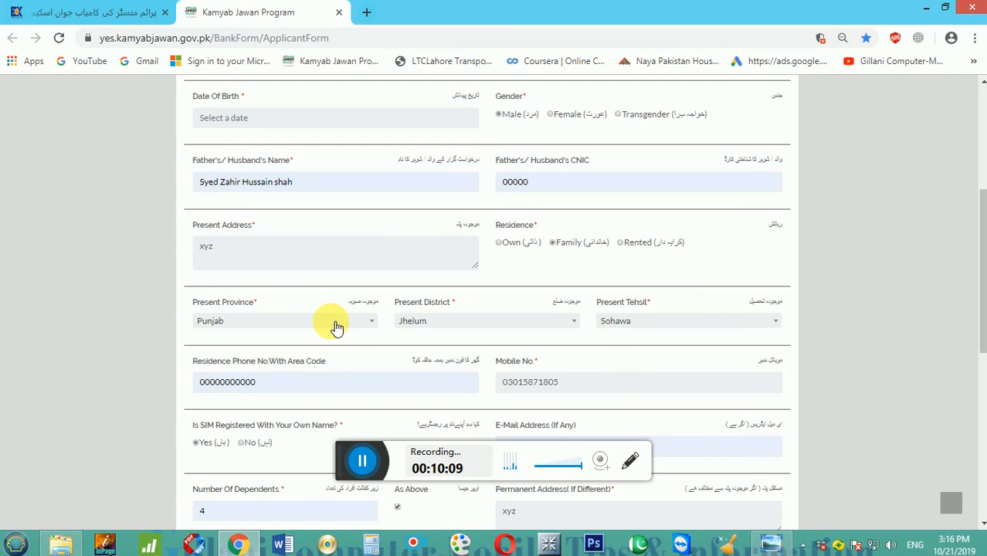
Copy the full web address of the Bank Loan Form page
{"action": "left_click", "coordinate": [317, 43]}
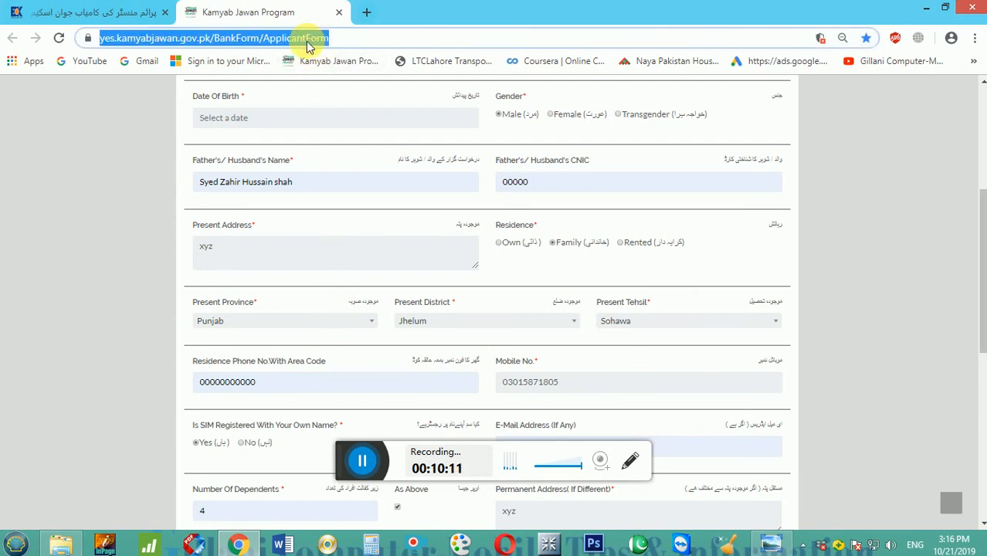
{"action": "right_click", "coordinate": [309, 45]}
{"action": "left_click", "coordinate": [335, 95]}
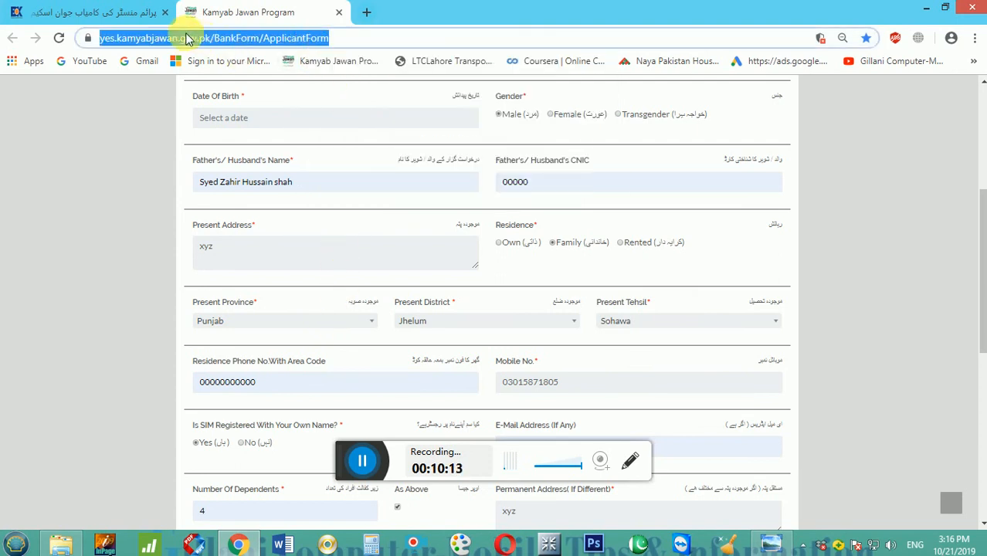